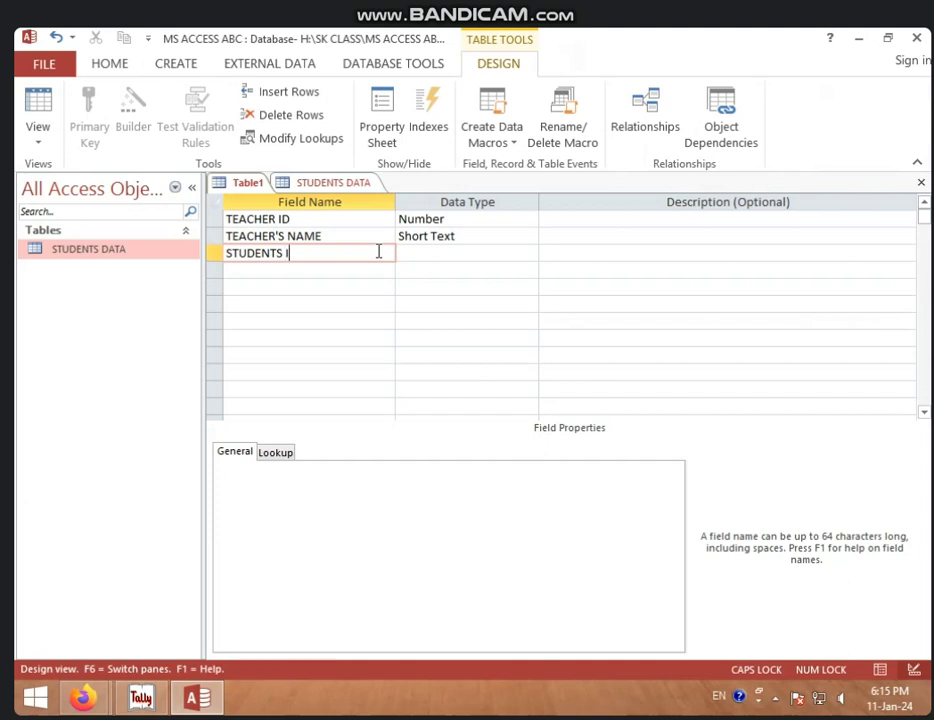
Step: Name the new field STUDENTS ID and give it the Number data type
key("BackSpace")
key("BackSpace")
type("D")
key("Tab")
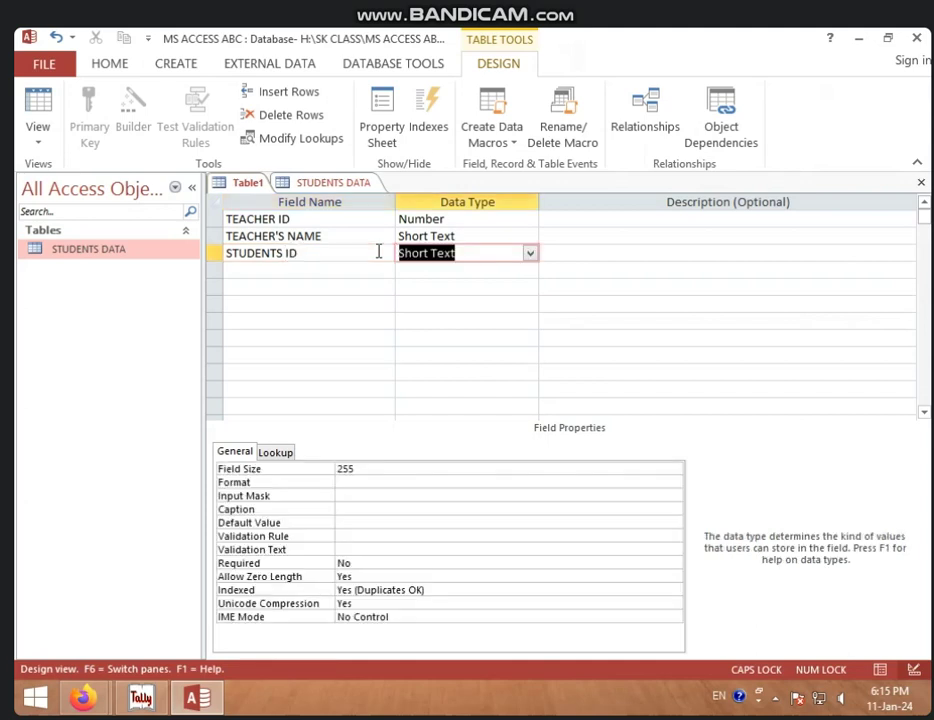
type("N")
key("Tab")
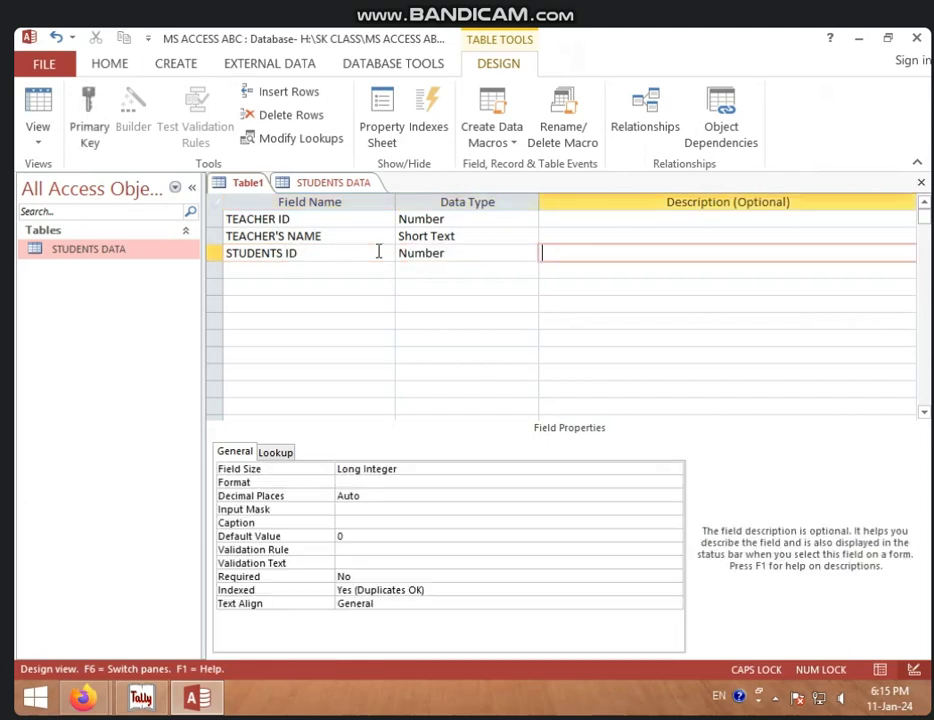
Step: After checking the STUDENTS DATA design, make STUDENTS ID the primary key of Table1
left_click(358, 186)
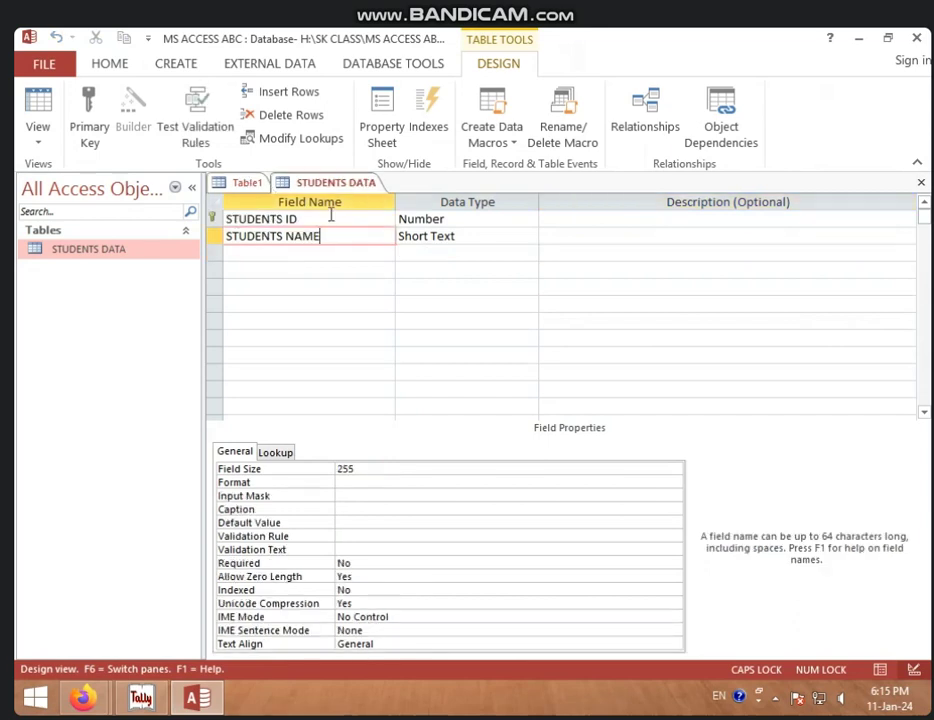
left_click(246, 183)
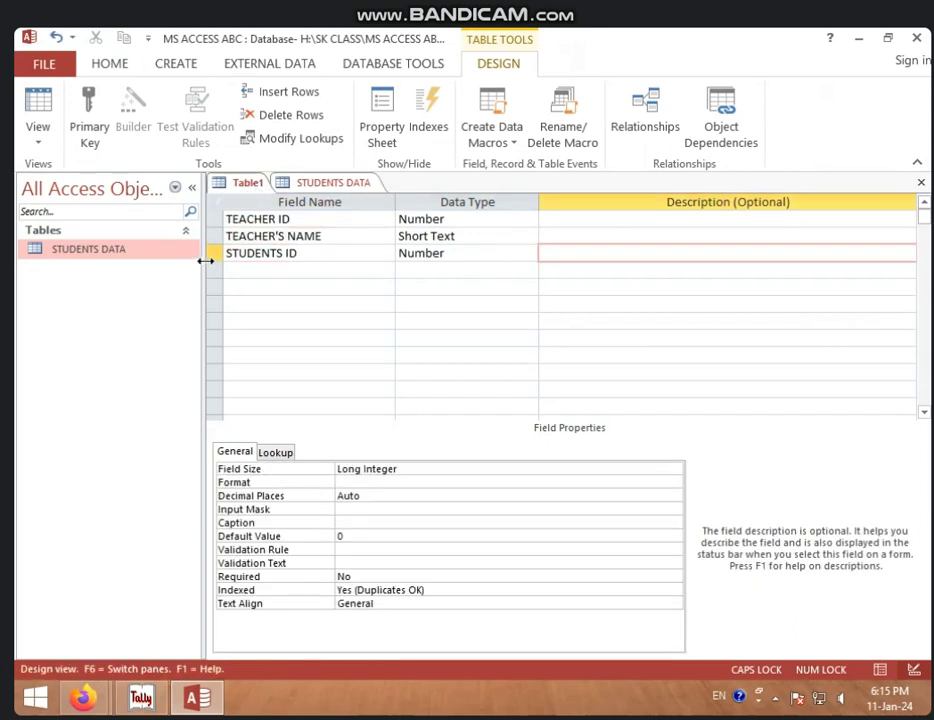
left_click(214, 256)
left_click(88, 125)
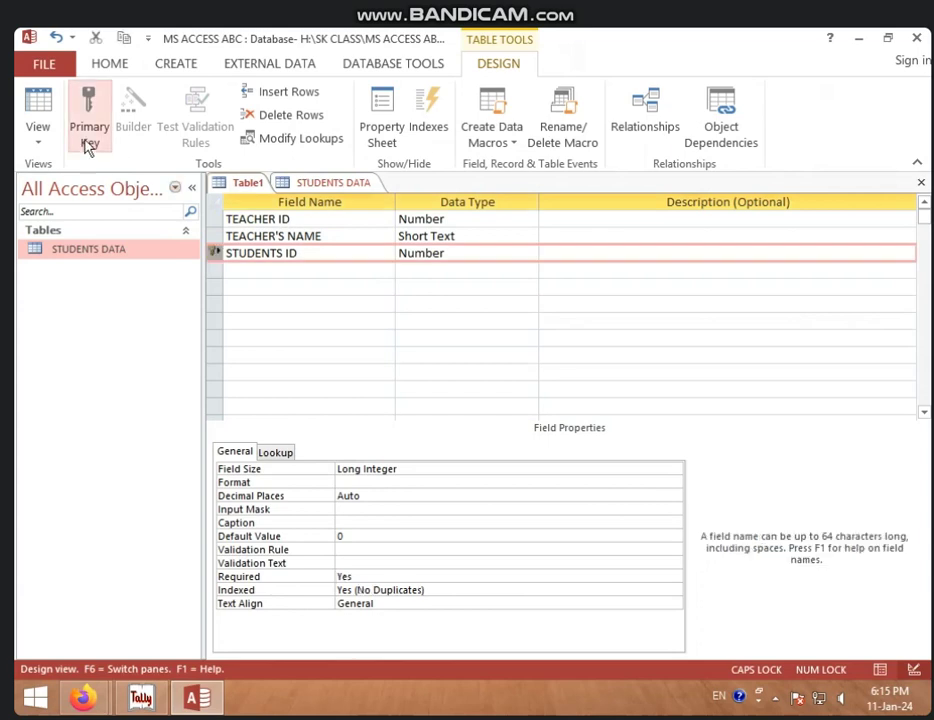
right_click(257, 185)
Step: Save Table1 under the name TEACHERS DATA
left_click(276, 193)
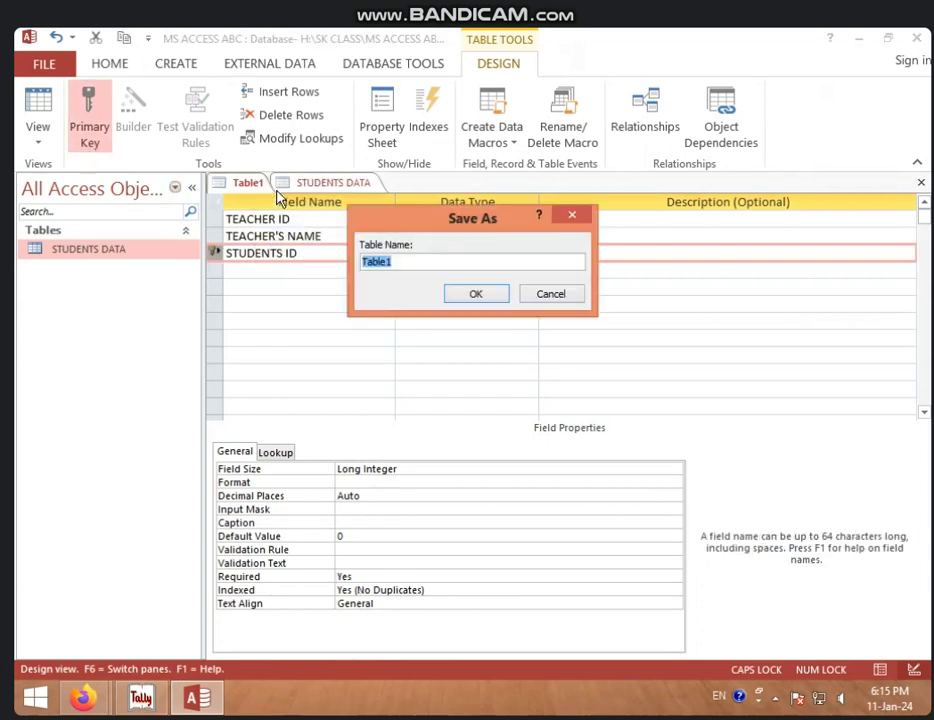
type("TEACHERS IDA")
key("BackSpace")
key("BackSpace")
key("BackSpace")
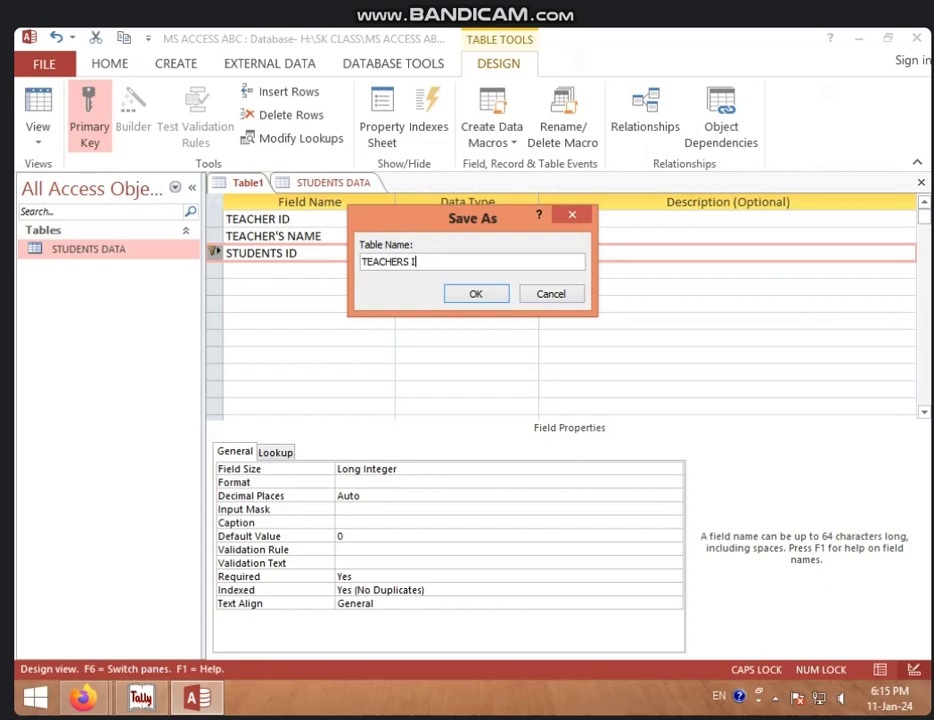
type("DATA")
left_click(475, 295)
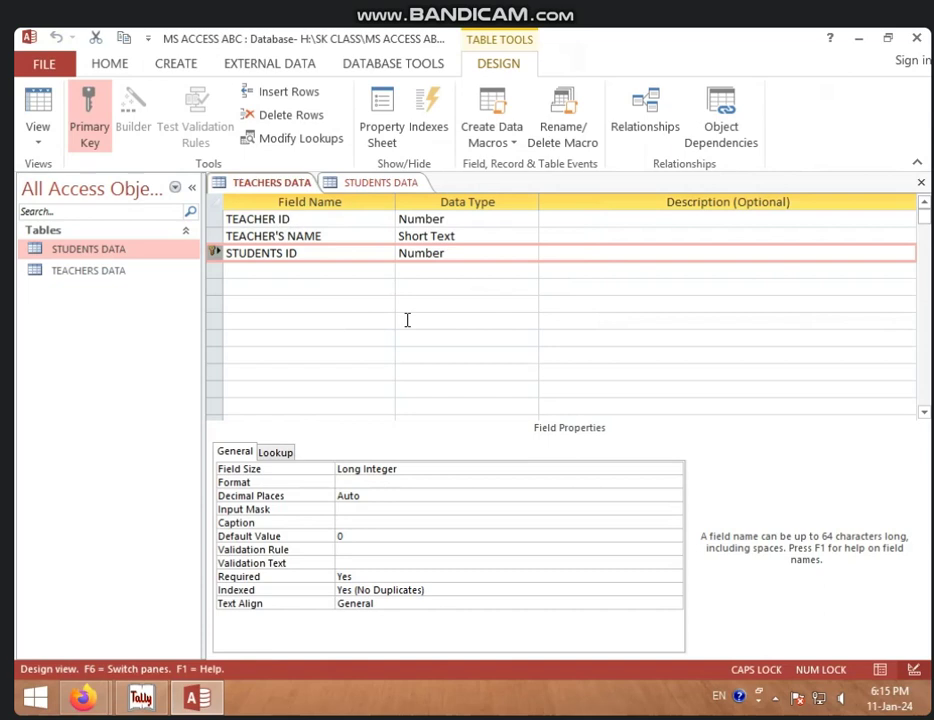
Step: Compare with the STUDENTS DATA design, then switch TEACHERS DATA to Datasheet View
left_click(376, 184)
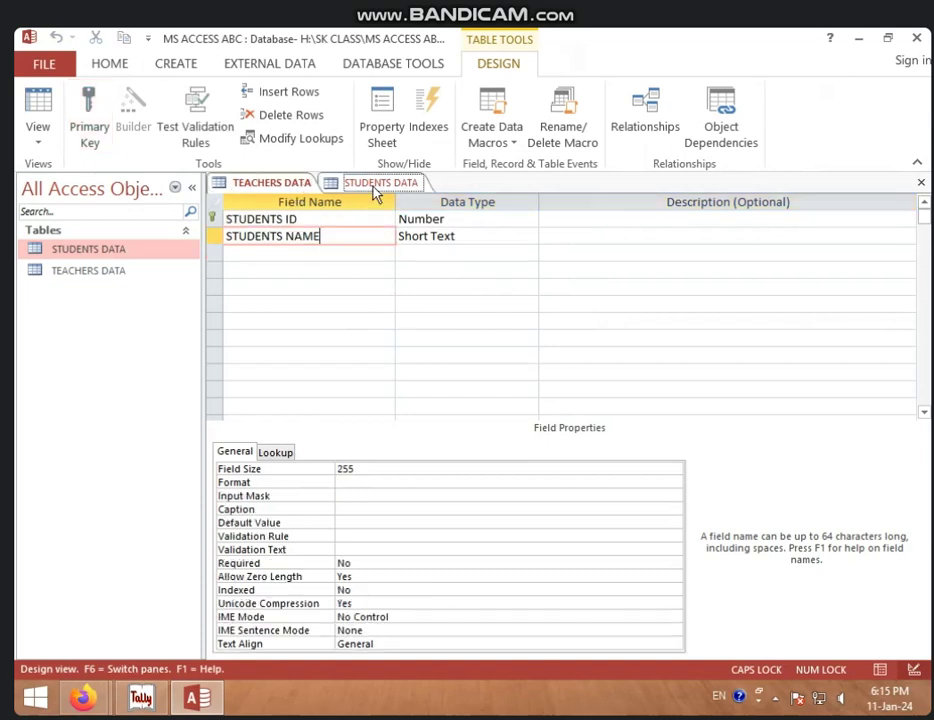
left_click(272, 186)
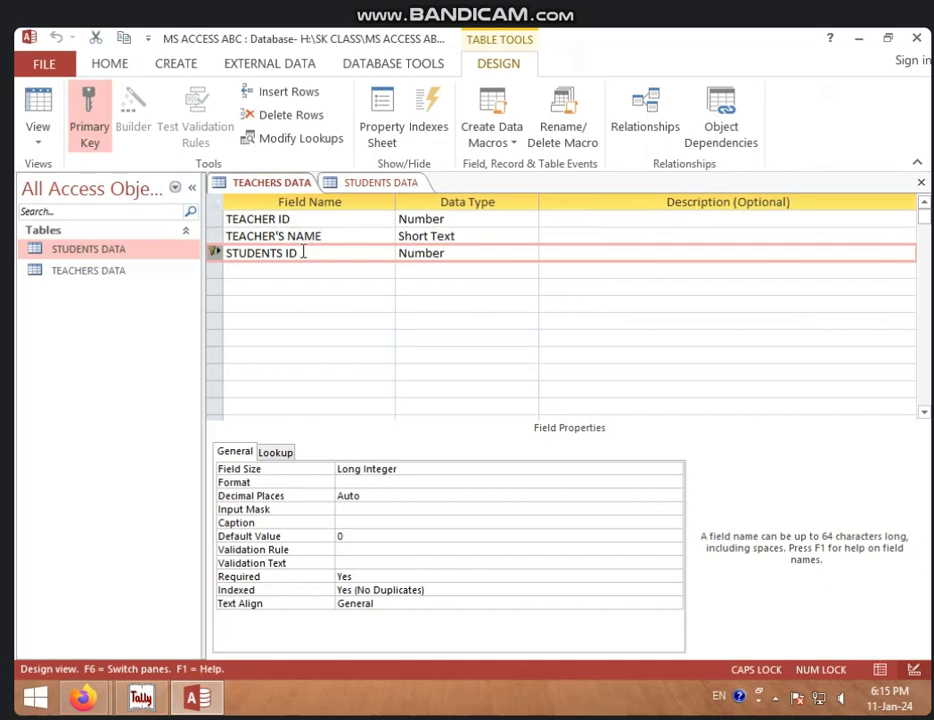
left_click(352, 187)
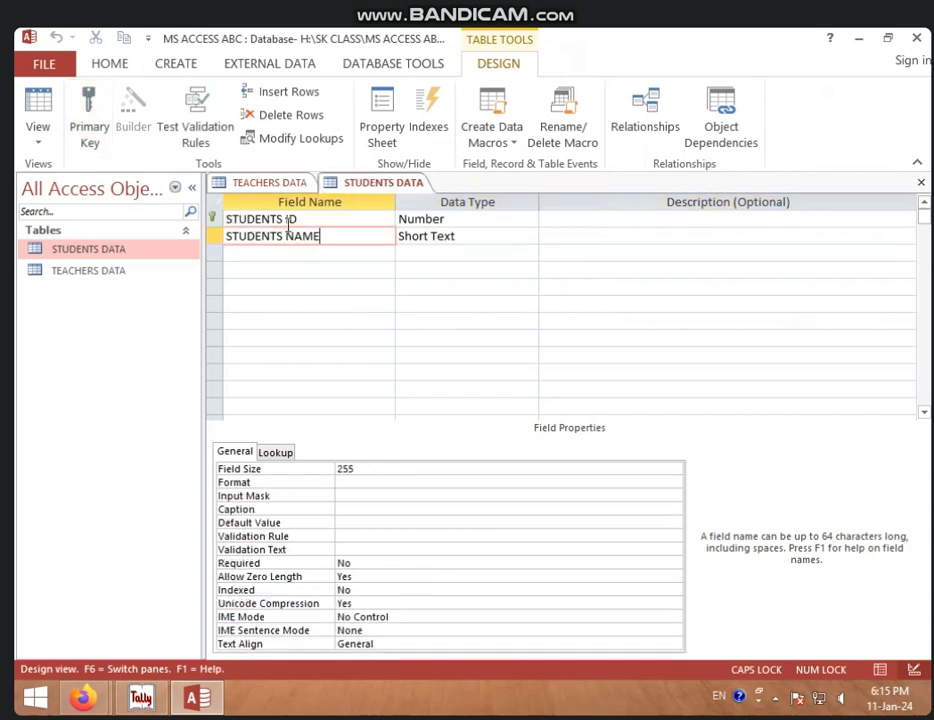
right_click(278, 184)
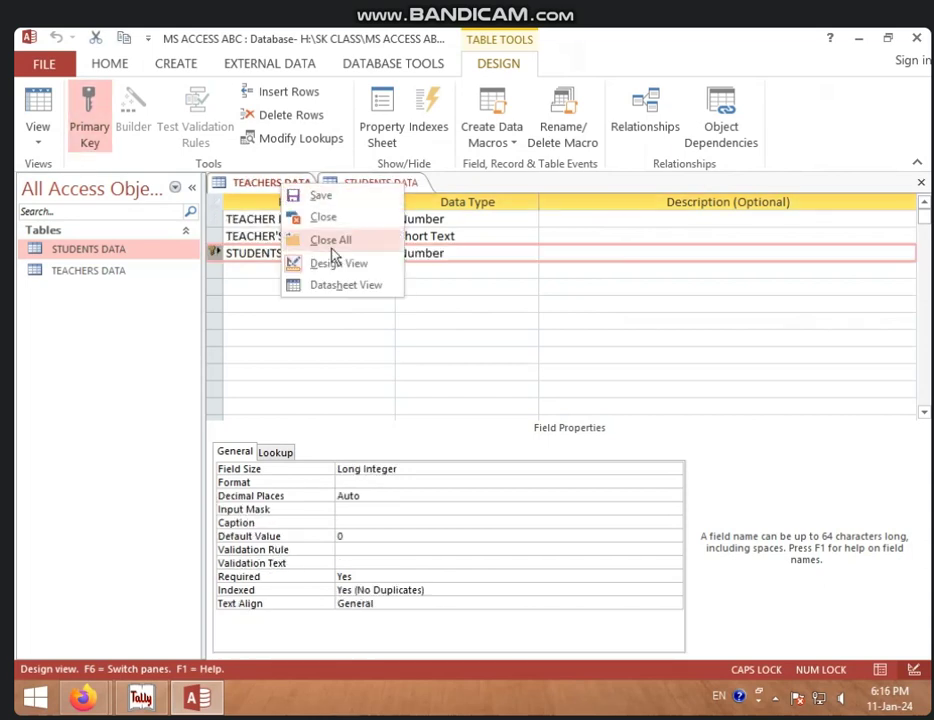
left_click(338, 289)
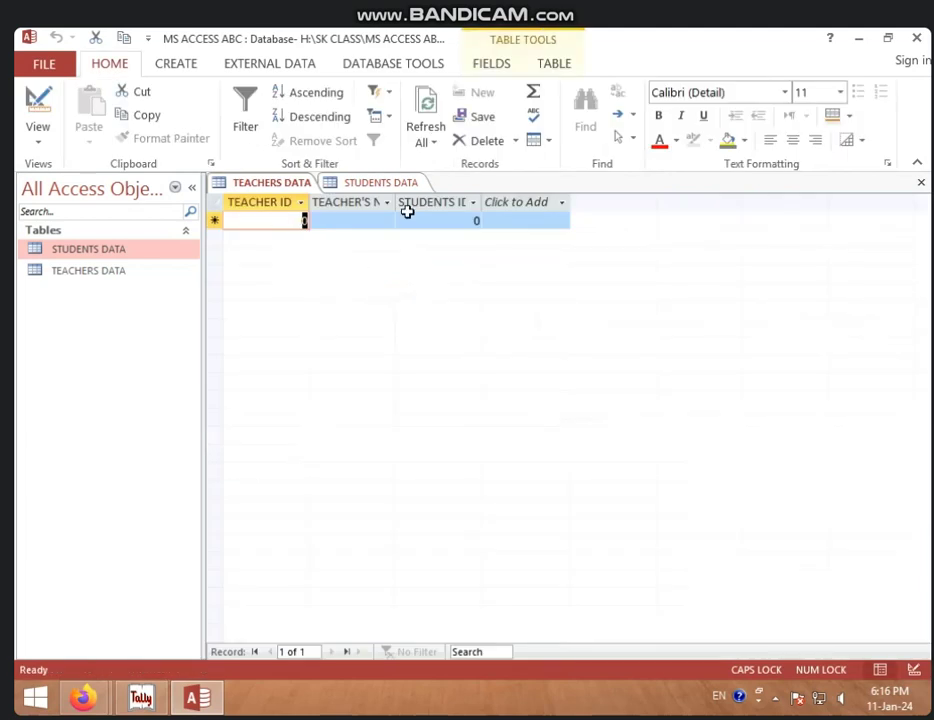
Step: Widen the TEACHER'S NAME and STUDENTS ID columns to show their headers
left_click_drag(394, 203, 425, 206)
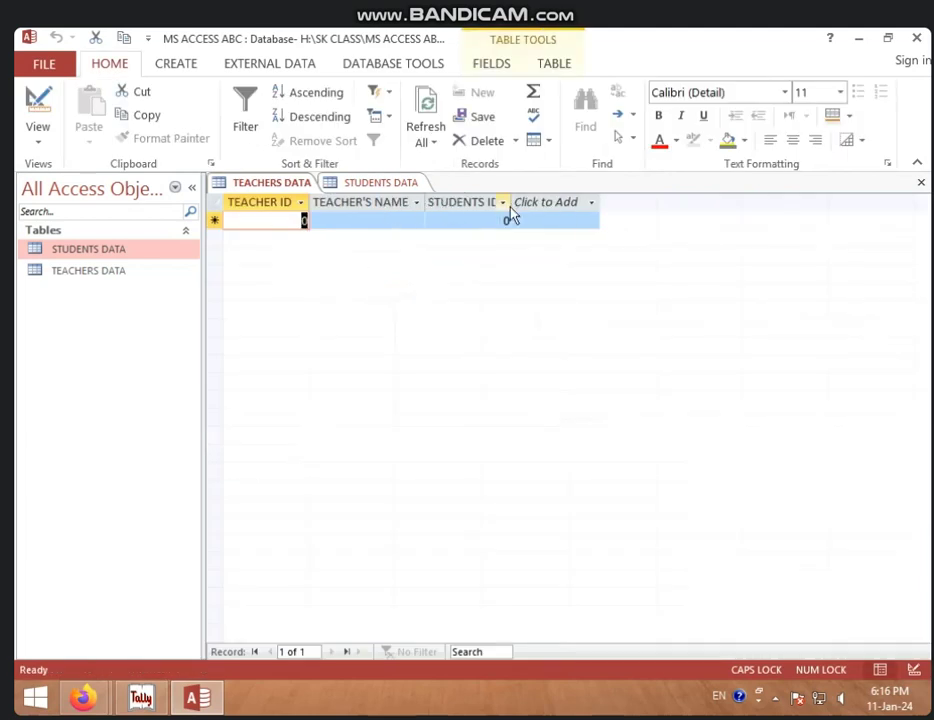
left_click(503, 203)
left_click(490, 221)
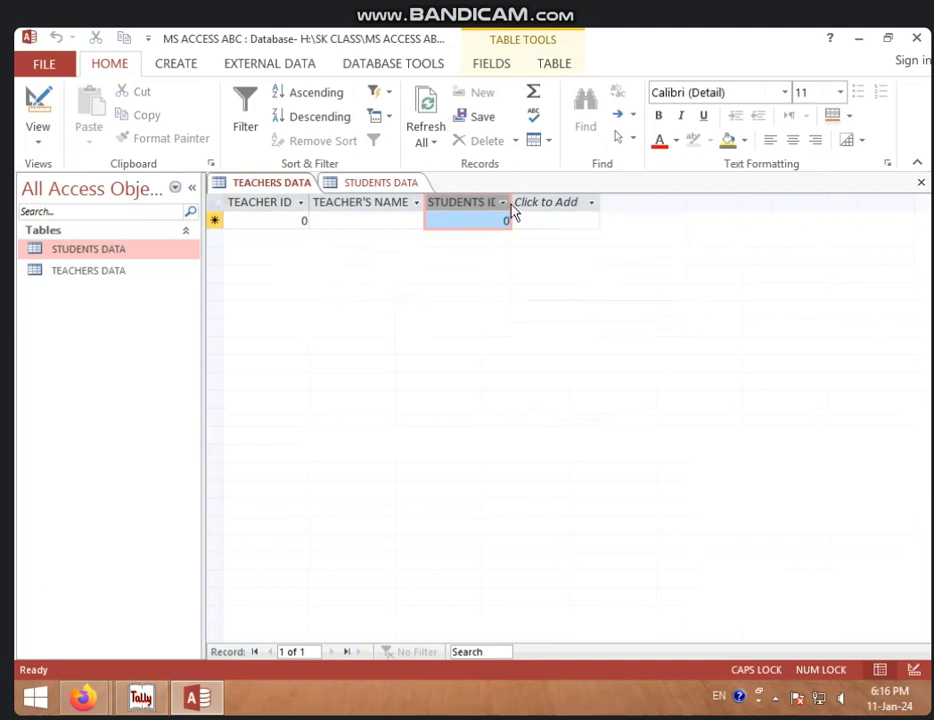
left_click_drag(511, 202, 545, 202)
left_click(575, 202)
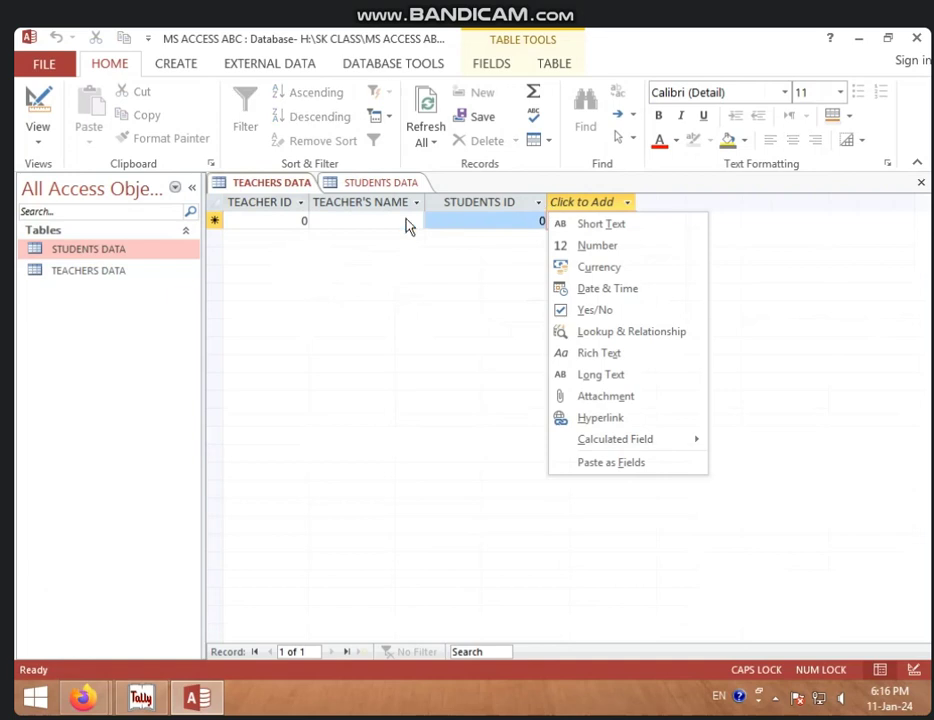
left_click(302, 220)
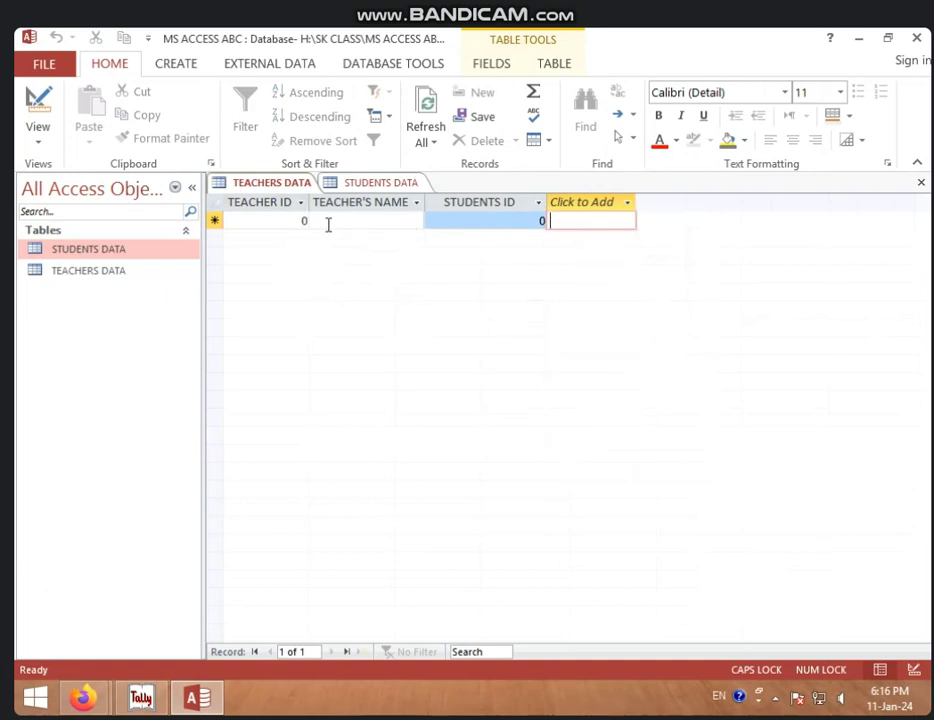
Step: Enter teachers 101 RADHIKA and 102 SONIKA with STUDENTS ID 1 and 2
key("Tab")
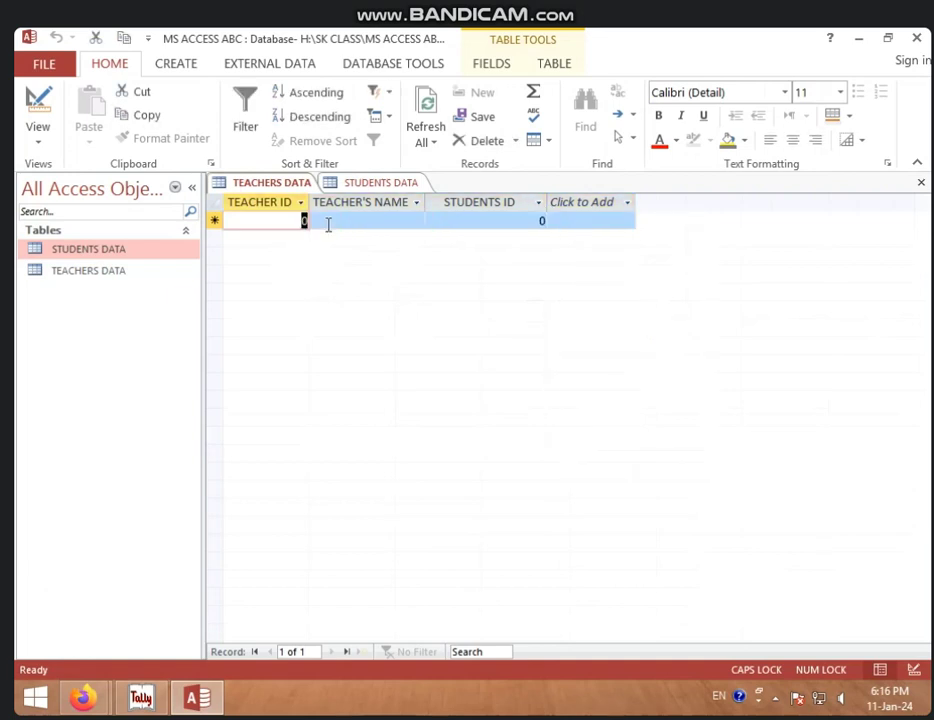
type("101")
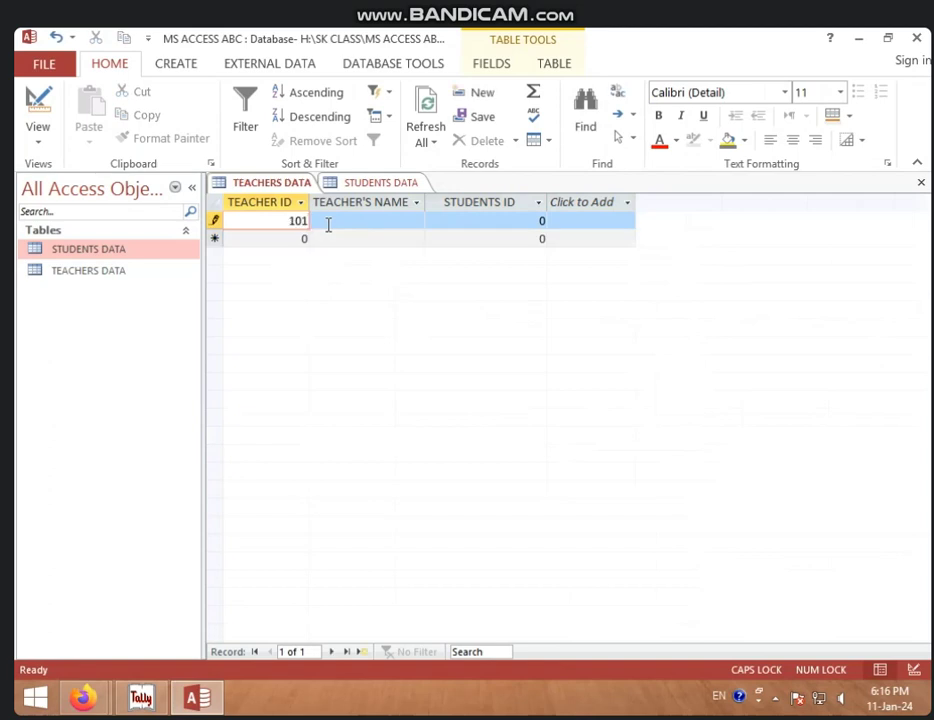
key("Tab")
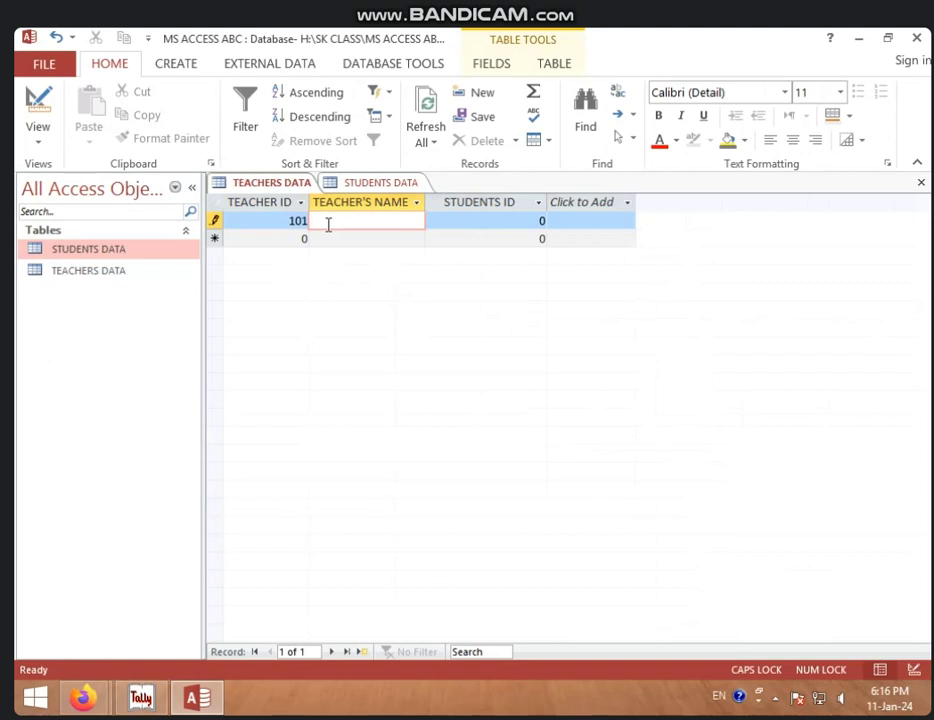
type("RADHIKA")
key("Tab")
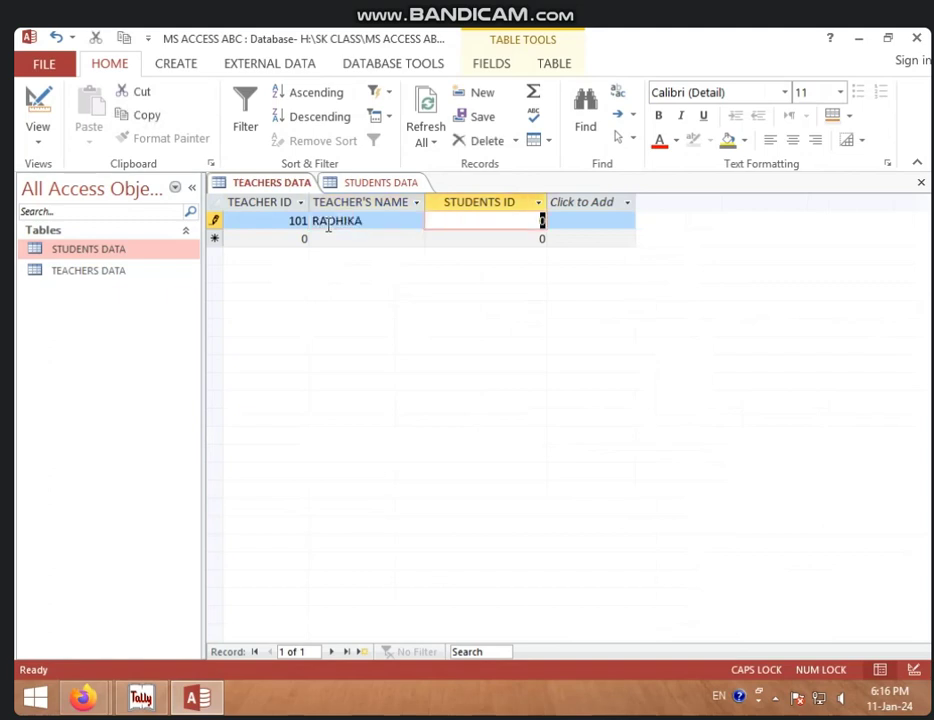
type("1")
key("Tab")
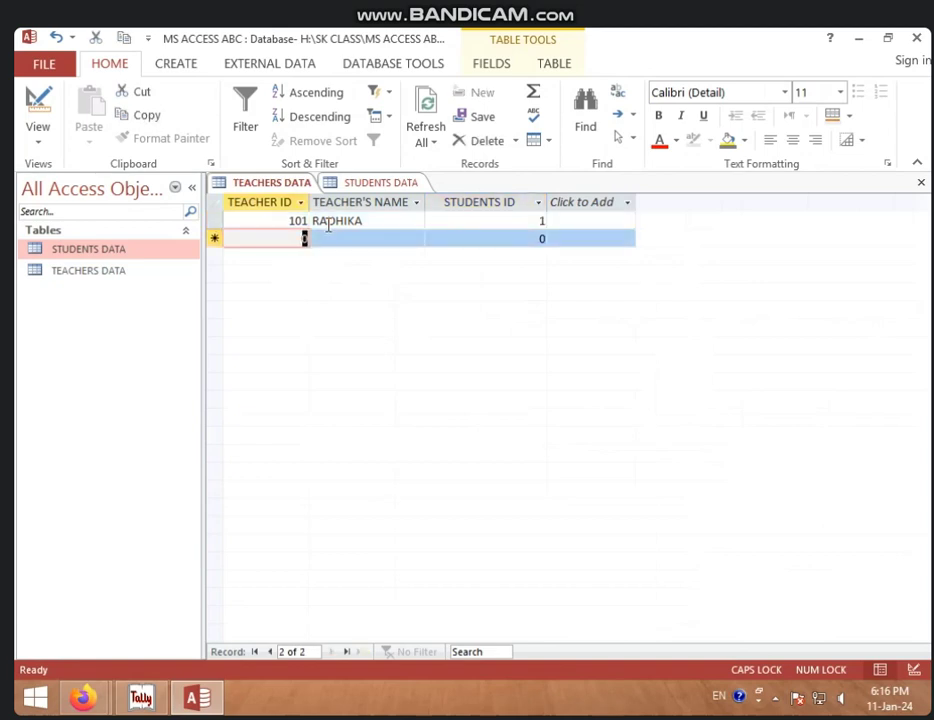
type("102")
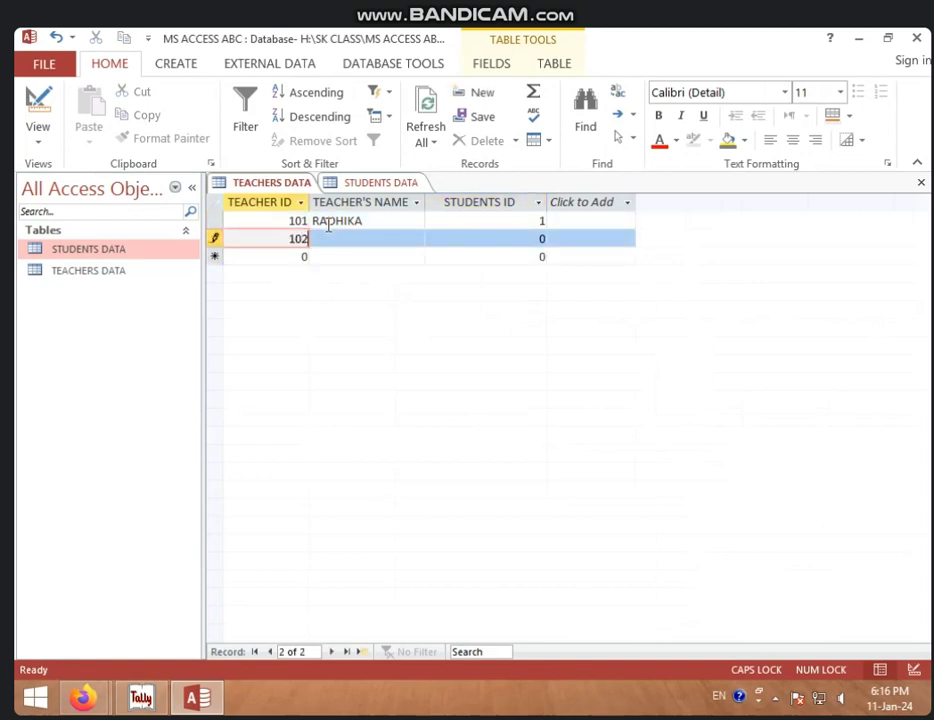
key("Tab")
type("SONIKA")
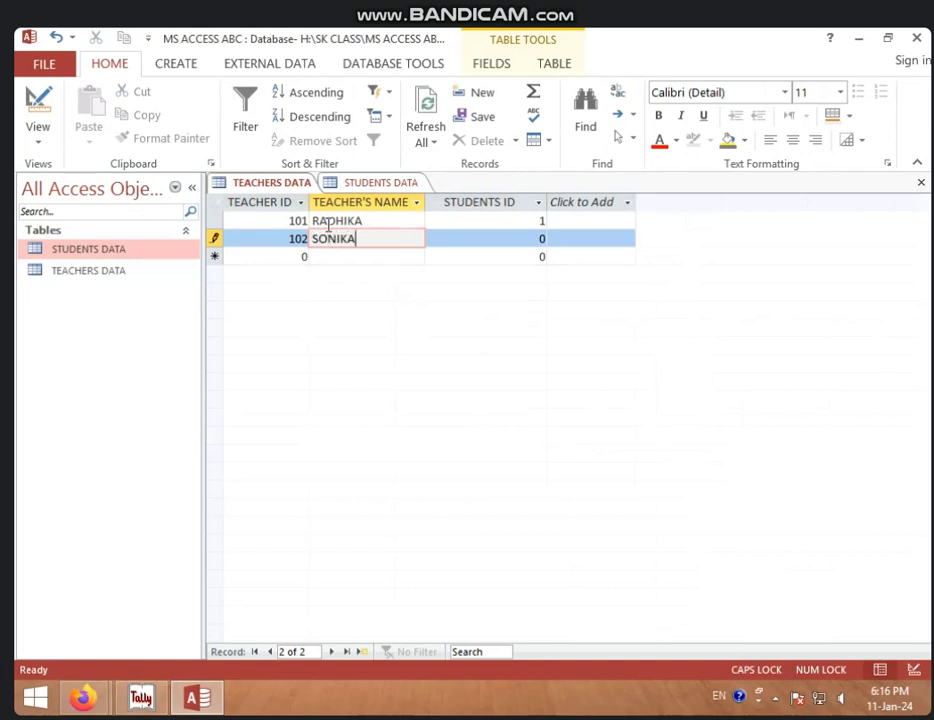
key("Tab")
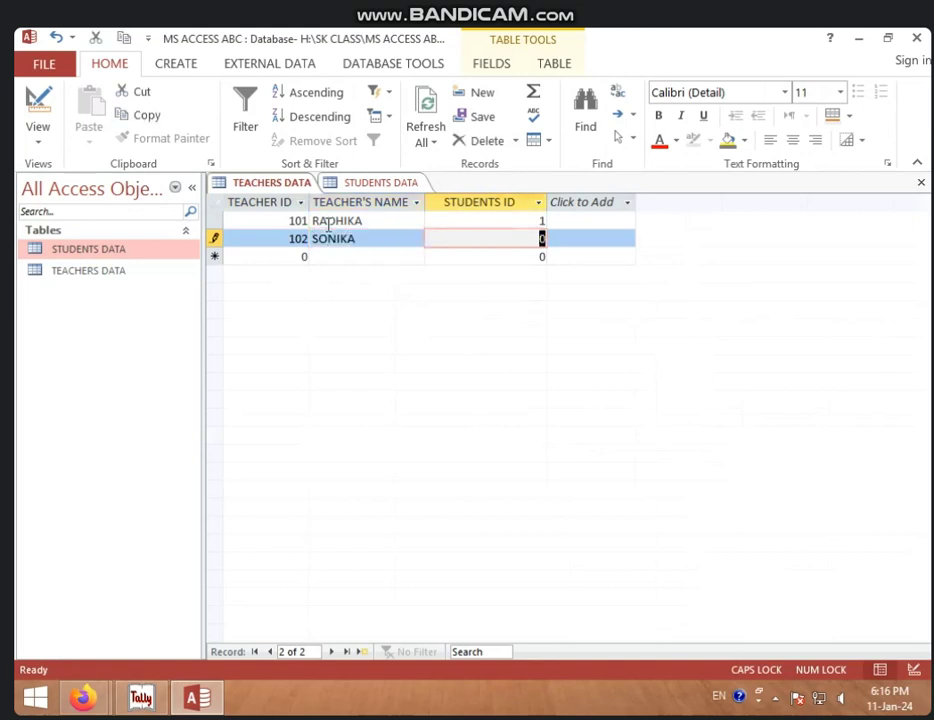
type("2")
key("Tab")
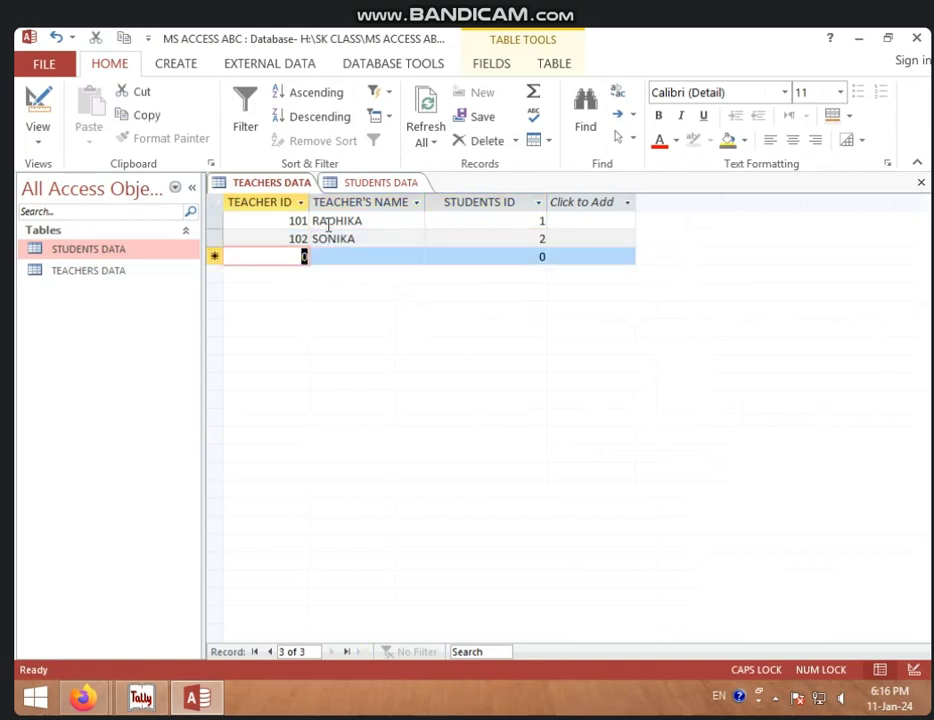
Step: Enter teachers 103 DISHA and 104 CHHAYA with STUDENTS ID 3 and 4
type("103")
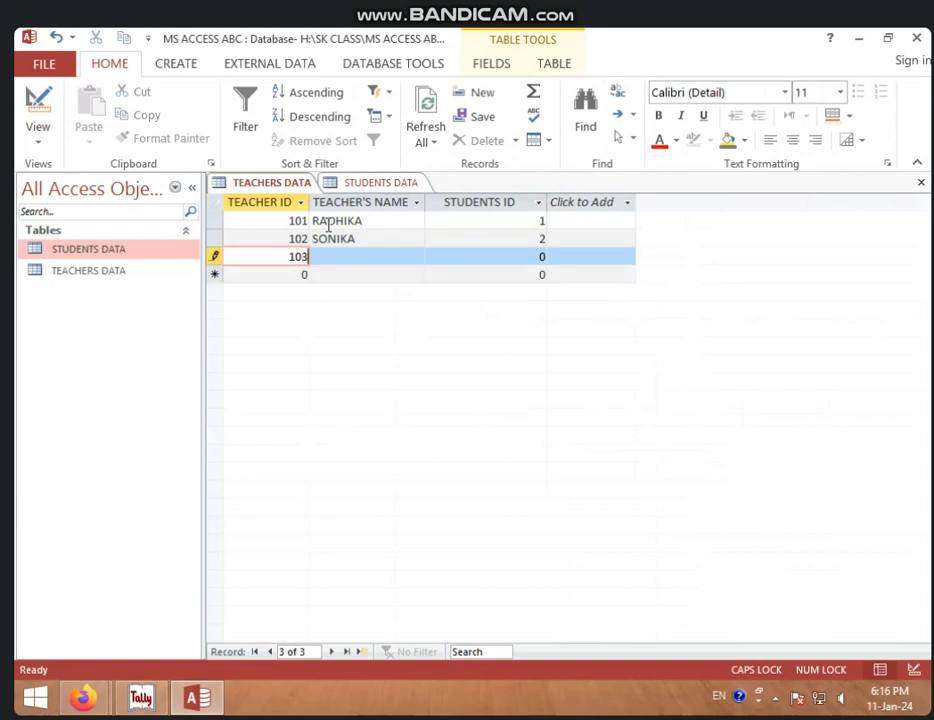
key("Tab")
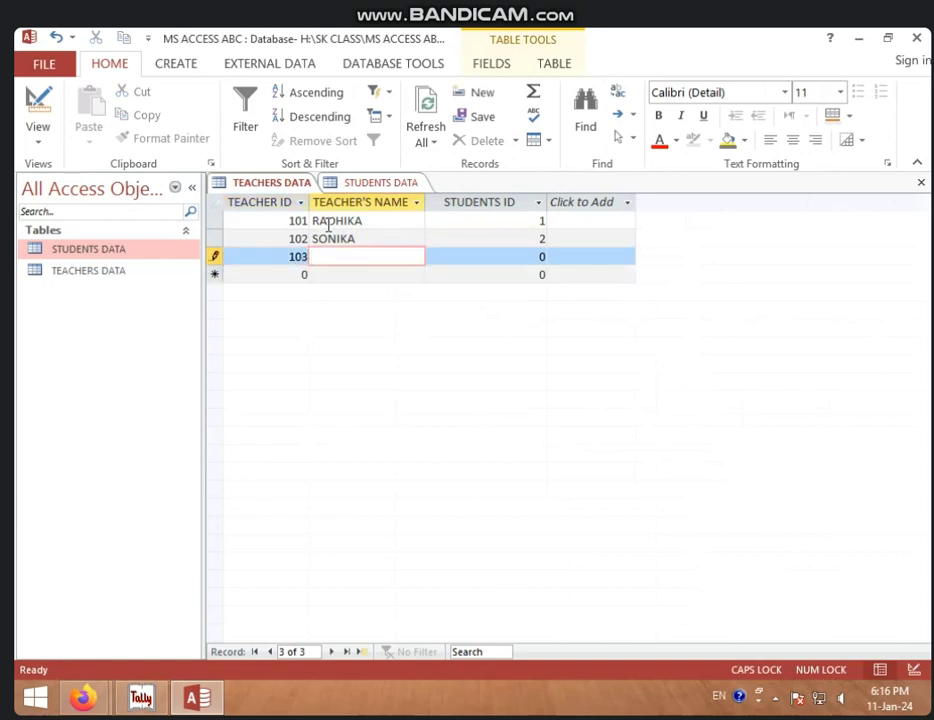
type("DISHA")
key("Tab")
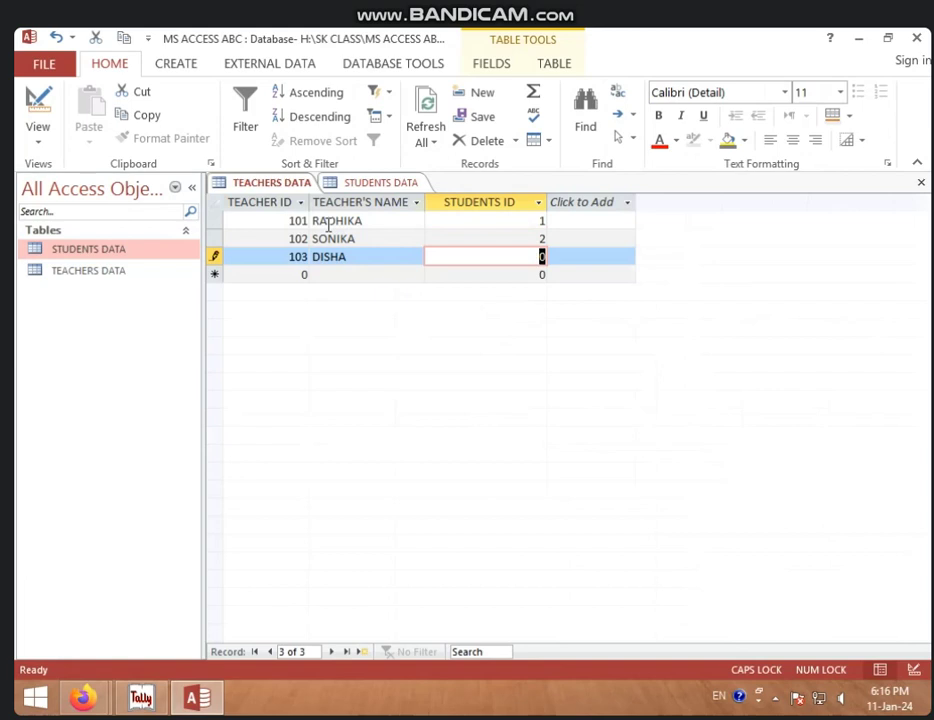
type("3")
key("Tab")
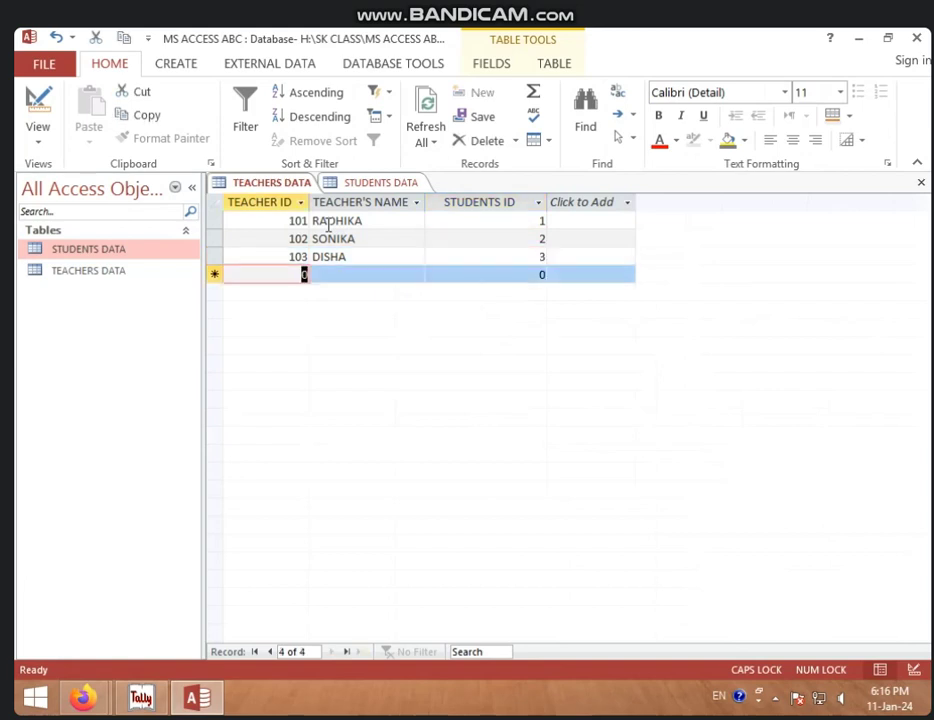
type("104")
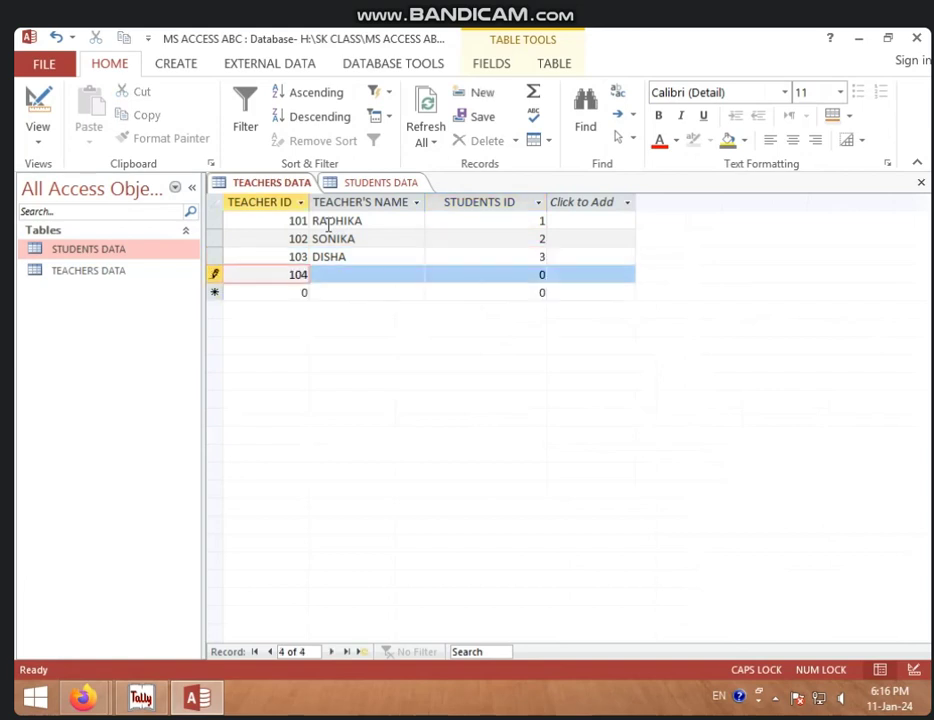
key("Tab")
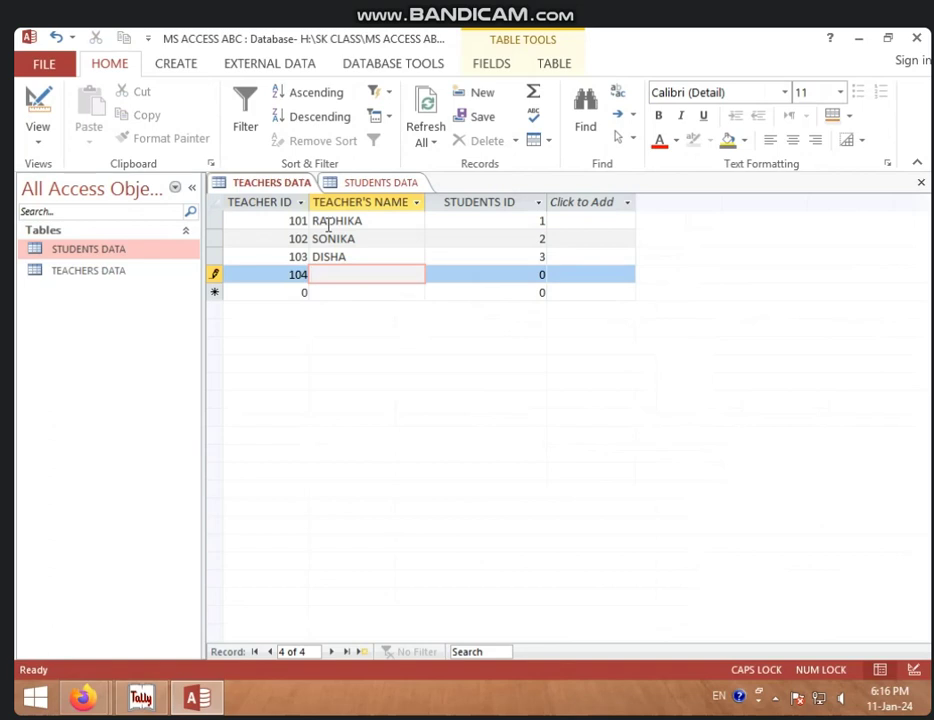
type("CHHAYA")
key("Tab")
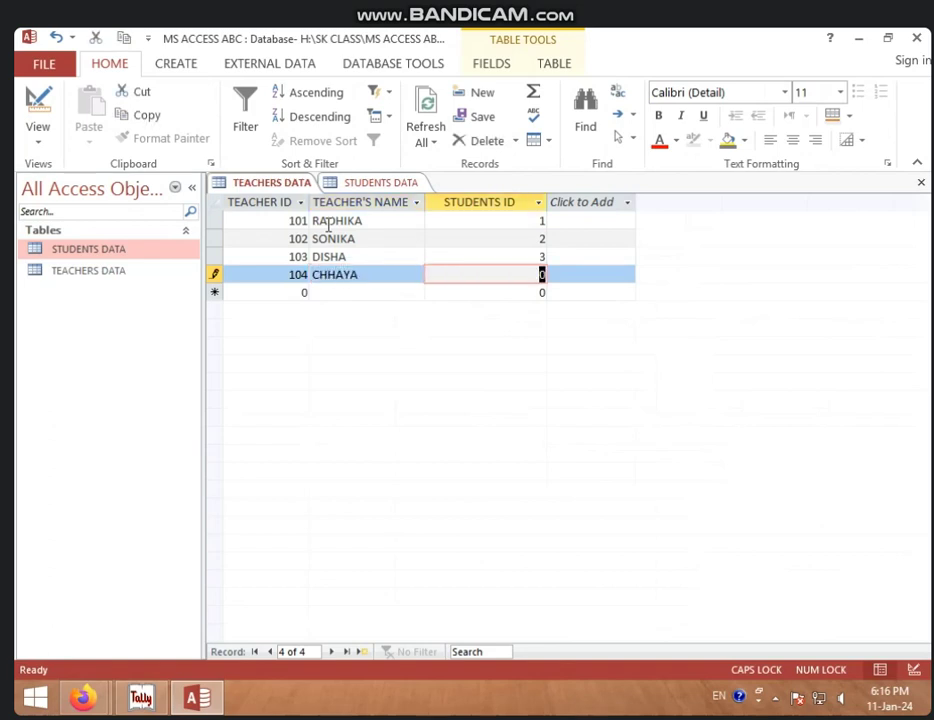
type("4")
key("Tab")
key("Tab")
key("shift+Tab")
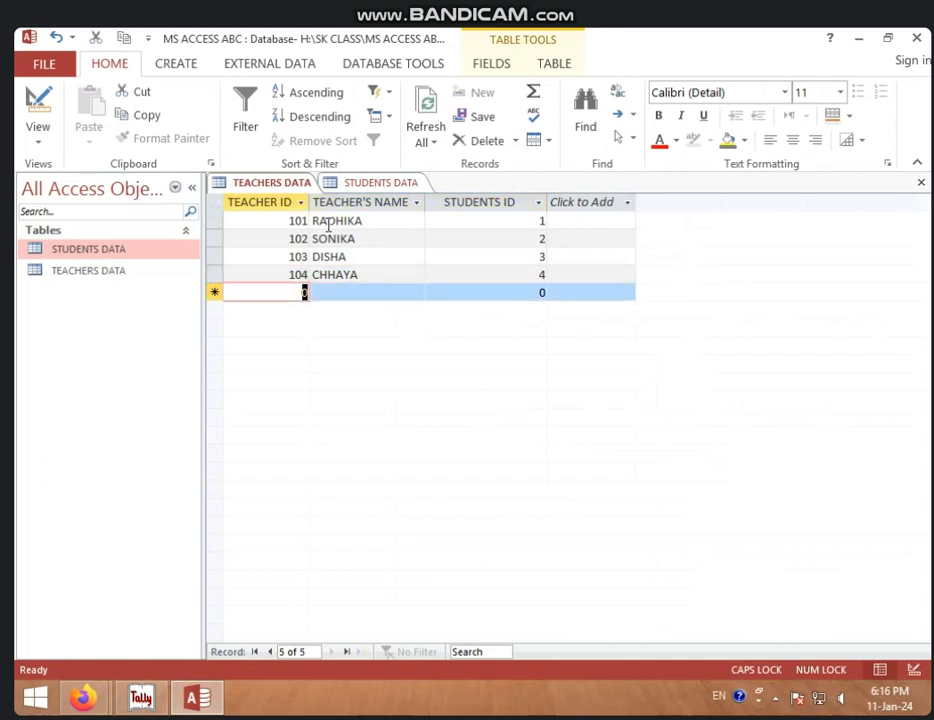
Step: Enter teacher 105 PRACHI with STUDENTS ID 5
type("105")
key("Tab")
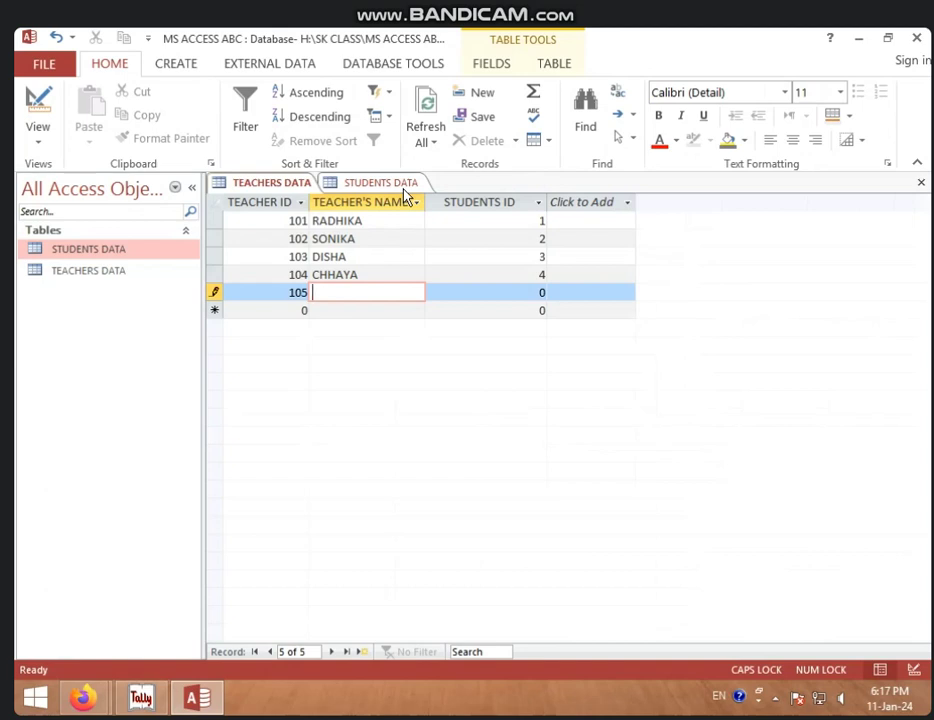
type("PRACHI")
key("Tab")
type("5")
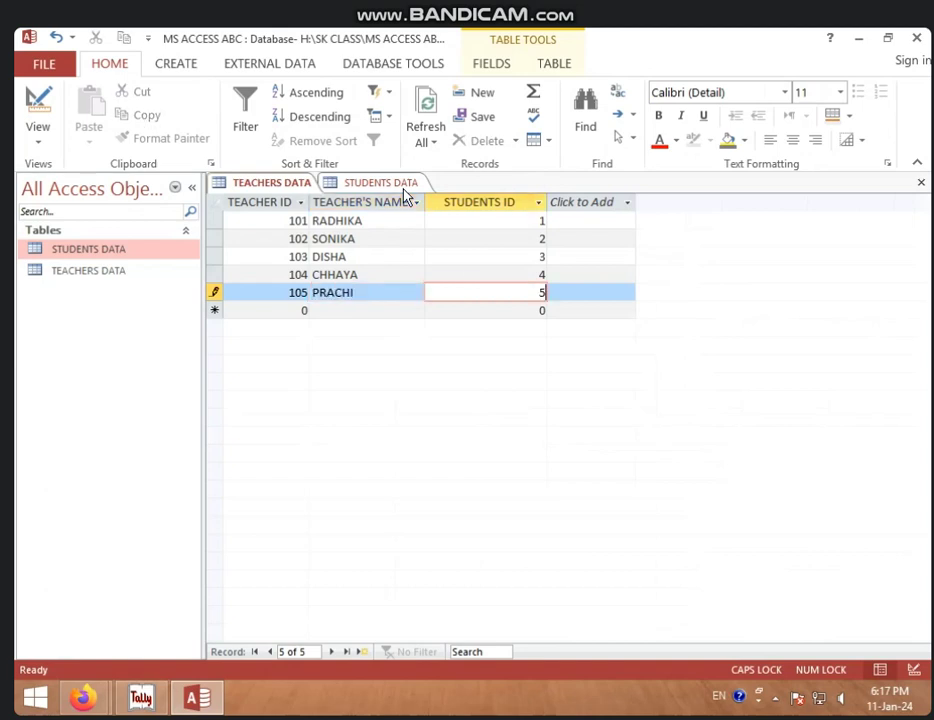
Step: Save the TEACHERS DATA table
right_click(293, 189)
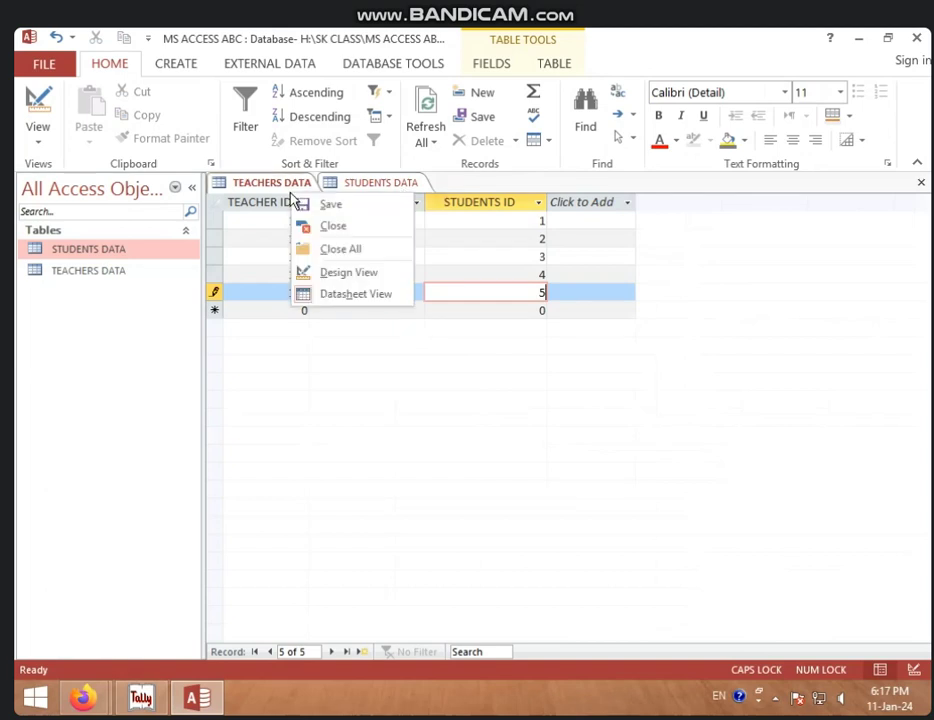
left_click(313, 203)
right_click(294, 189)
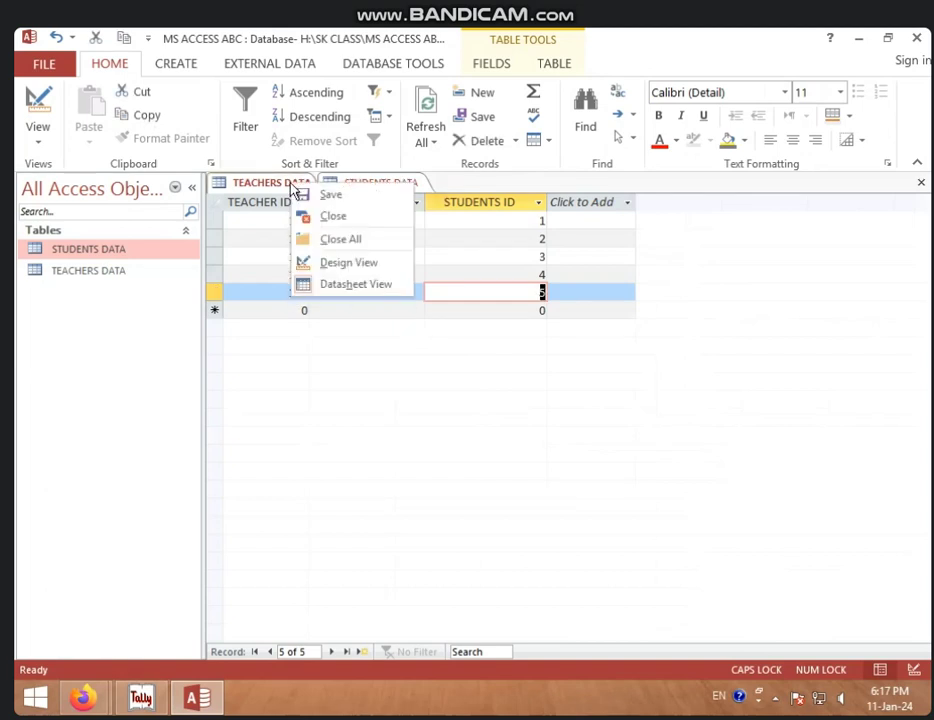
Step: Close all open tables and open the Relationships window from Database Tools
left_click(359, 246)
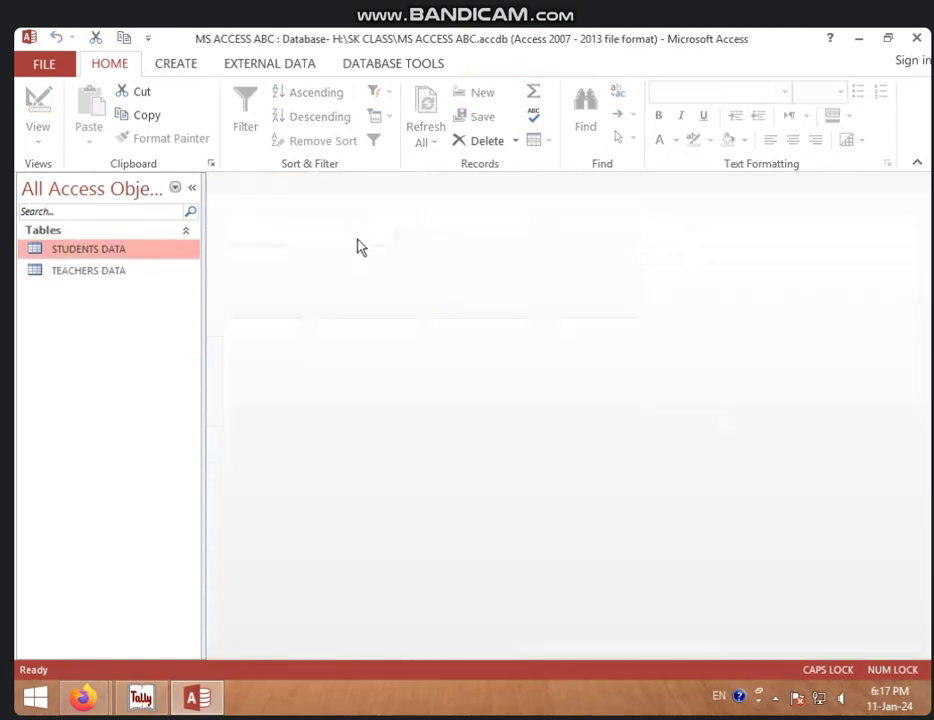
left_click(405, 66)
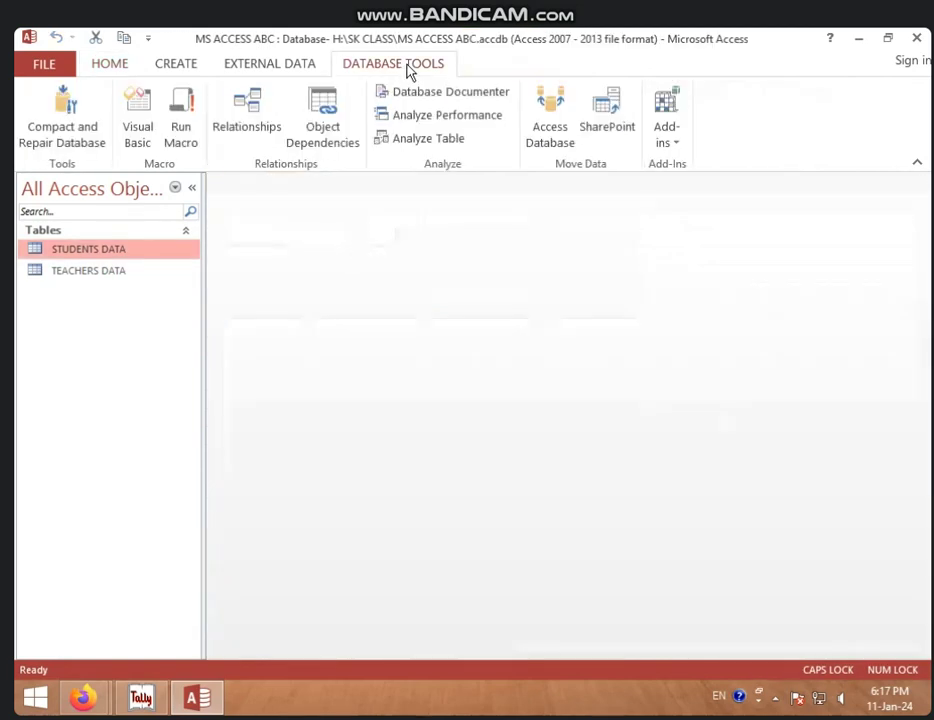
left_click(267, 125)
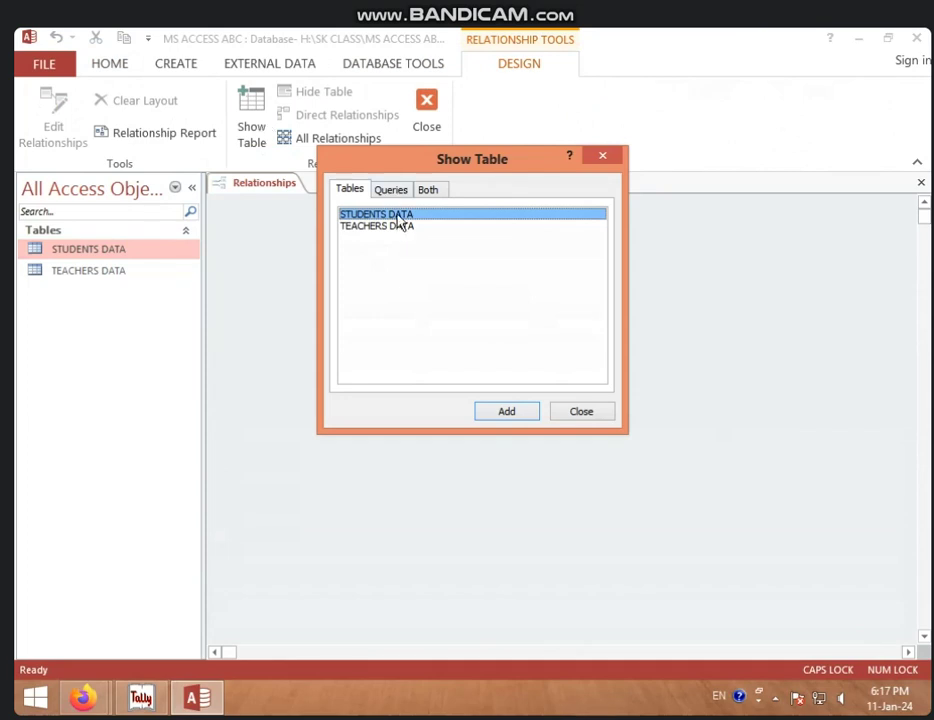
Step: Add STUDENTS DATA and TEACHERS DATA to the layout and place them side by side
left_click(503, 416)
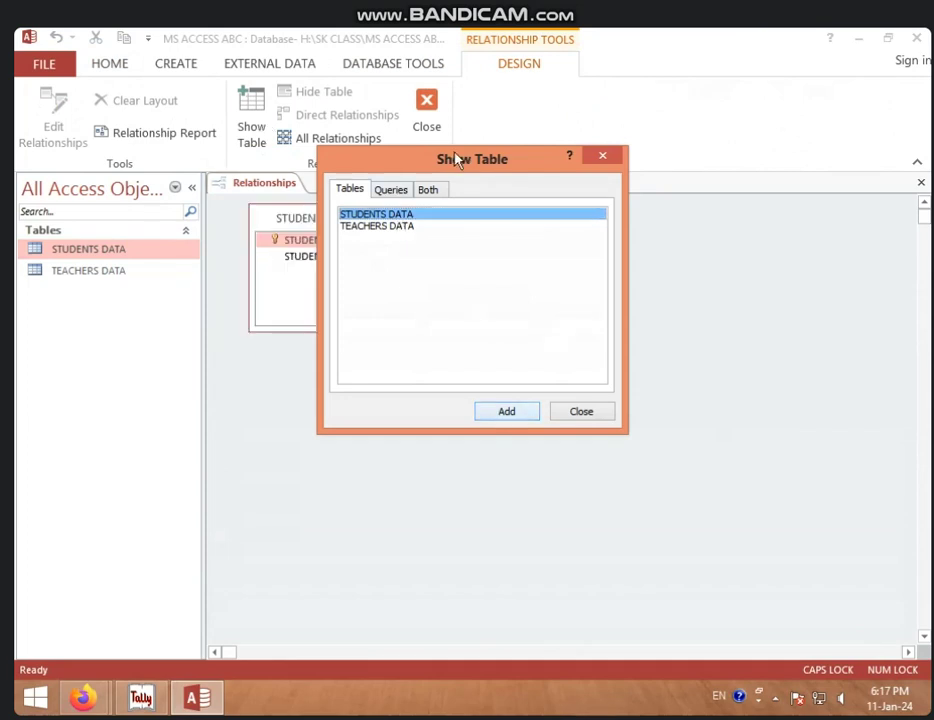
left_click_drag(459, 156, 593, 164)
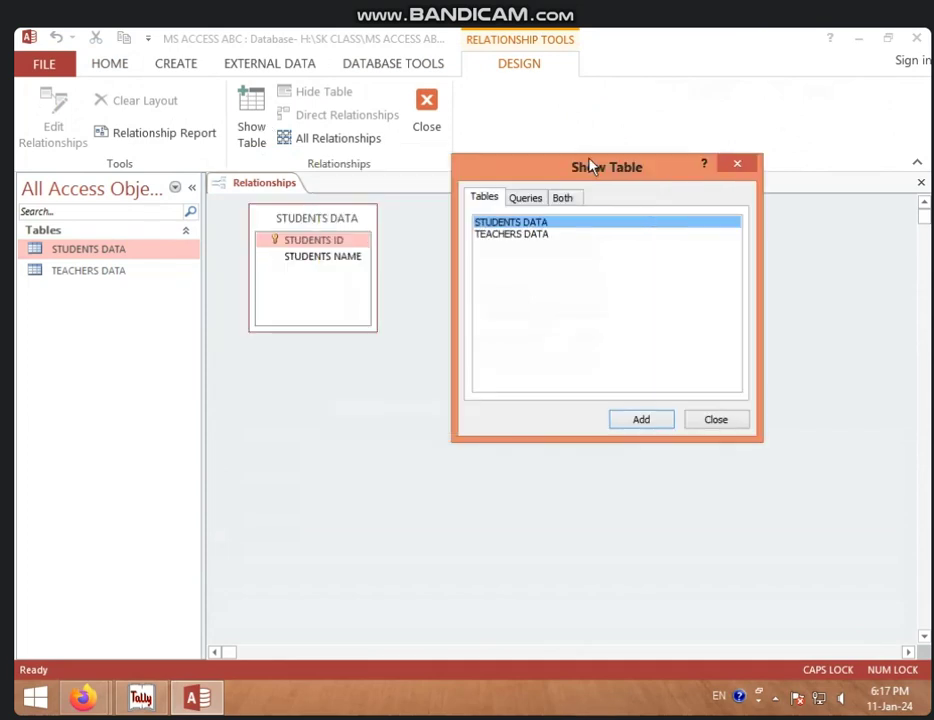
left_click(500, 235)
left_click(650, 423)
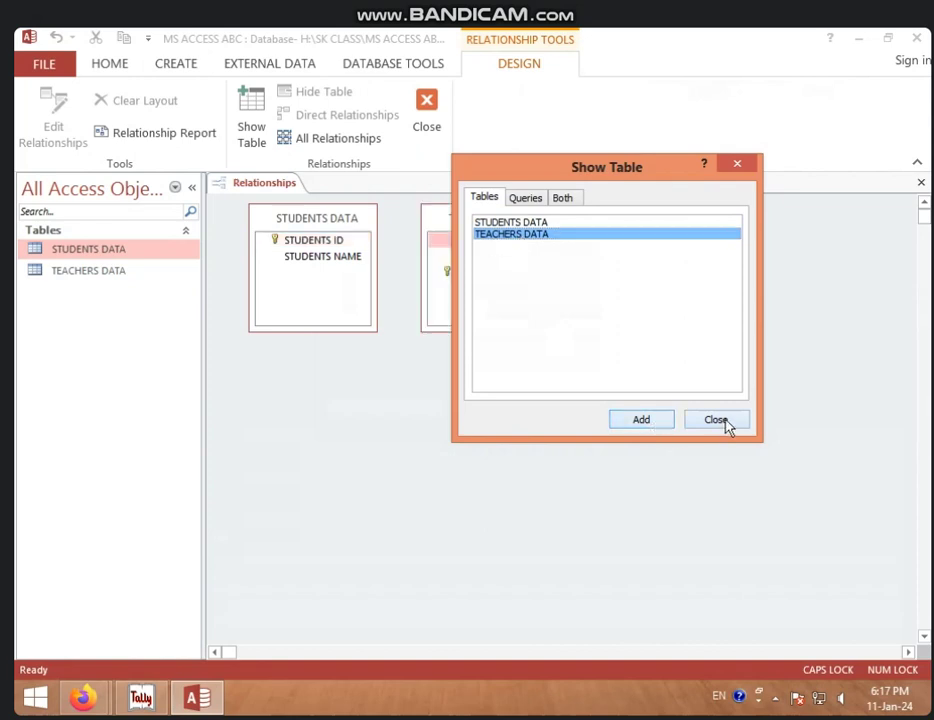
left_click(720, 423)
left_click_drag(490, 224, 533, 226)
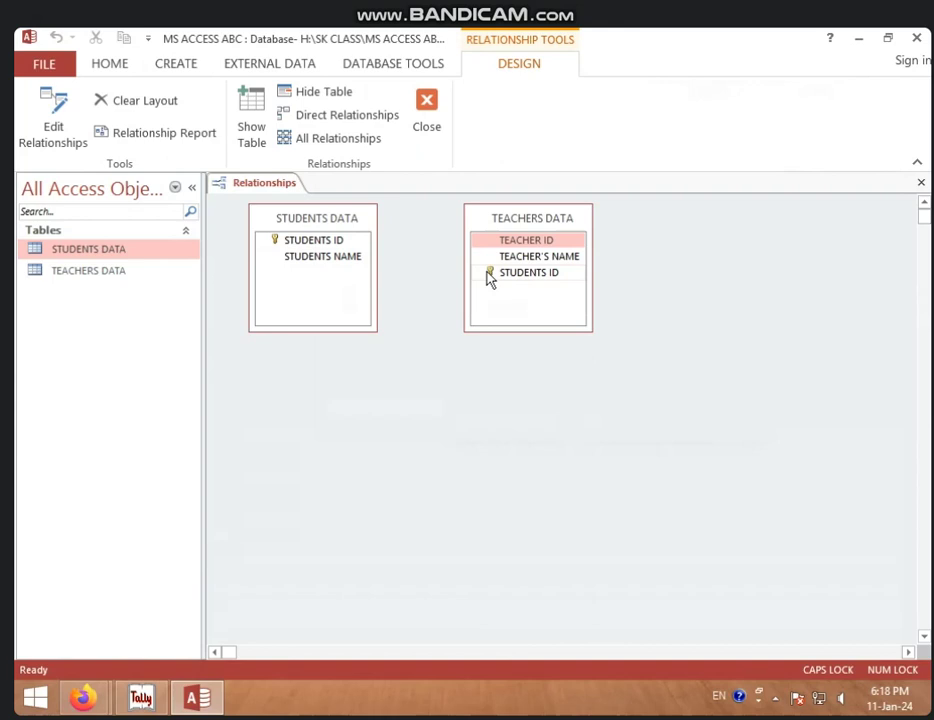
Step: Join STUDENTS ID in STUDENTS DATA to STUDENTS ID in TEACHERS DATA as One-To-One
left_click_drag(527, 222, 549, 222)
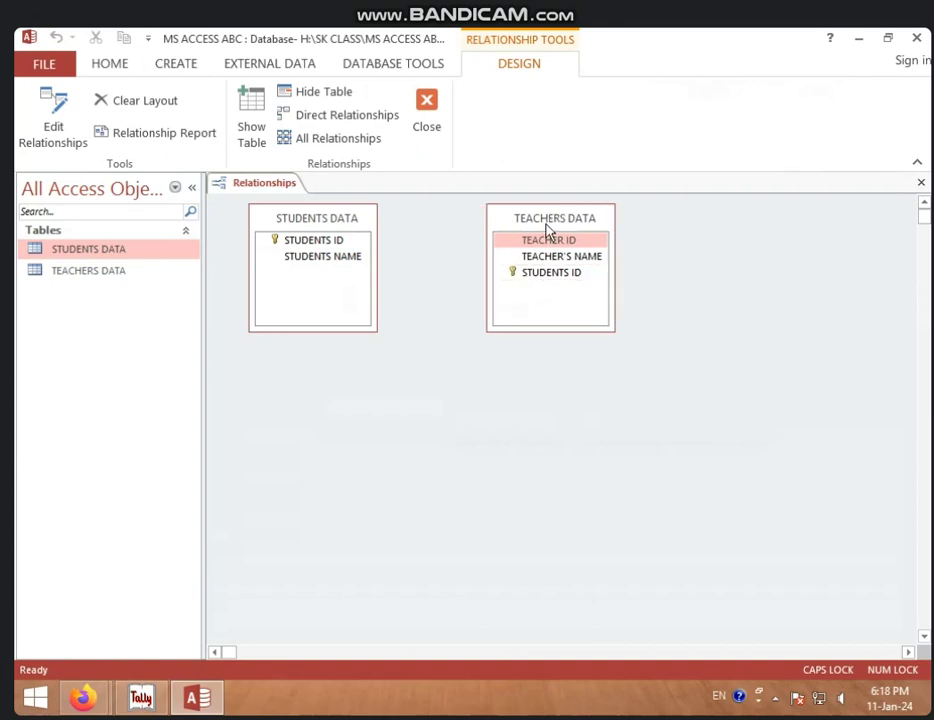
left_click(334, 244)
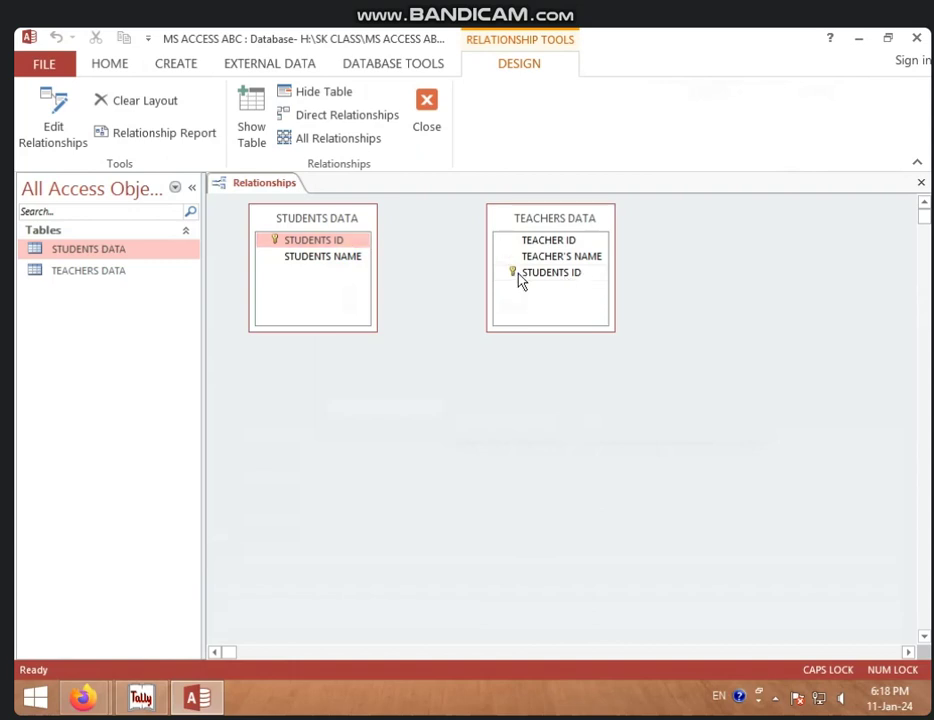
left_click_drag(306, 243, 519, 271)
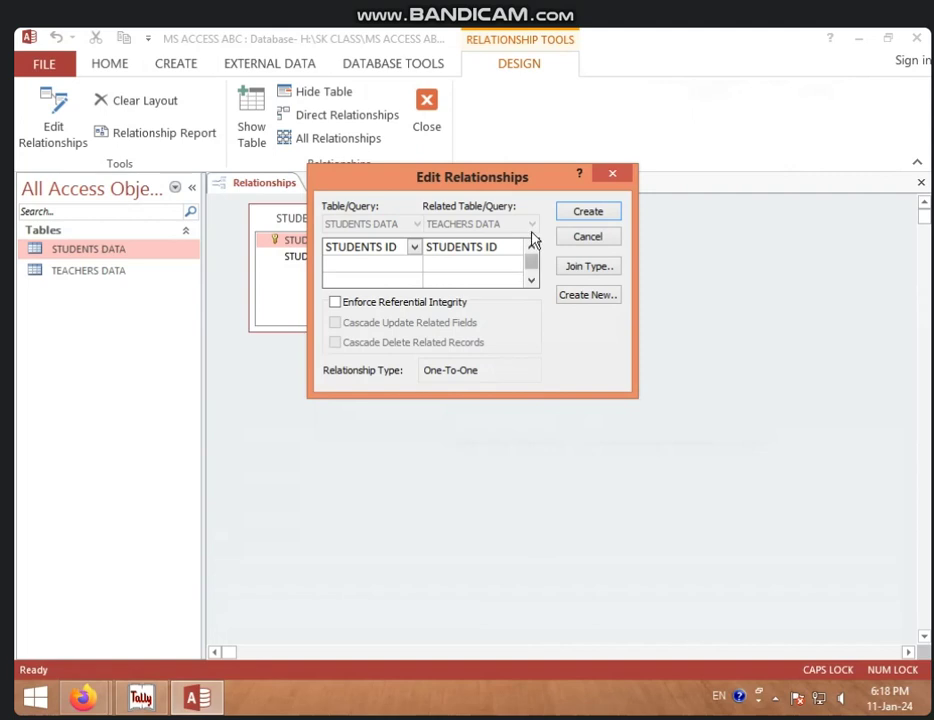
Step: Enforce referential integrity with cascading updates and deletes, then create the one-to-one relationship
left_click_drag(517, 179, 514, 306)
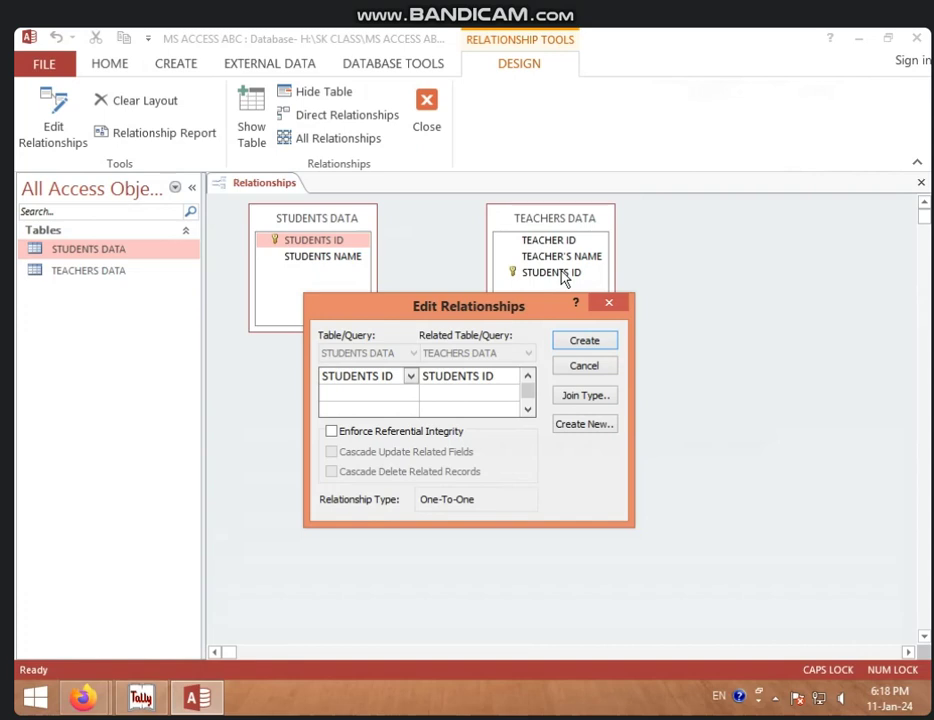
left_click_drag(448, 313, 489, 225)
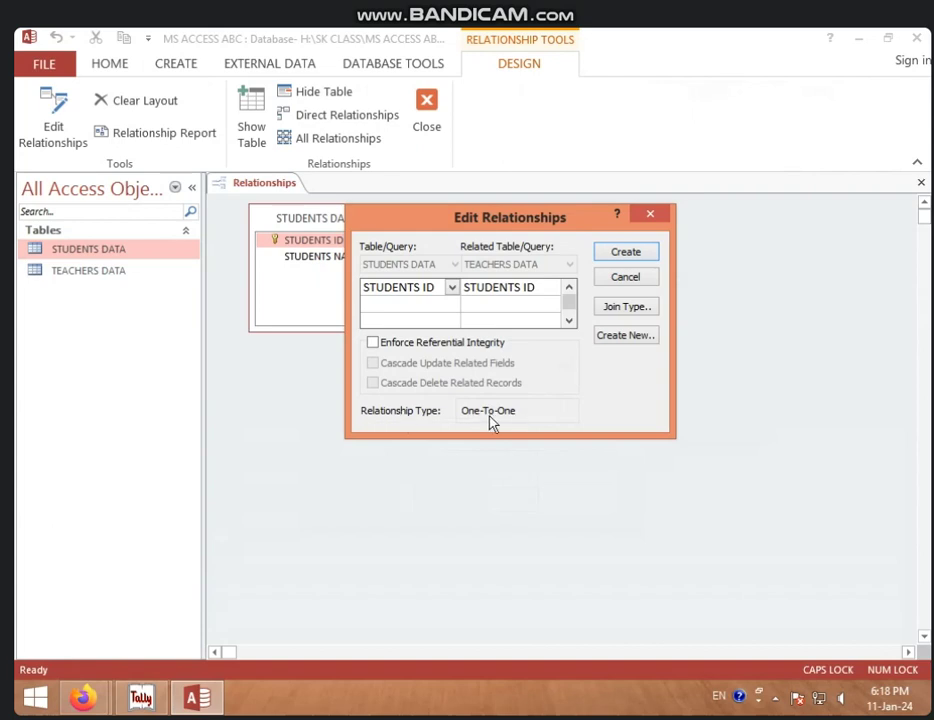
left_click(372, 342)
left_click(373, 363)
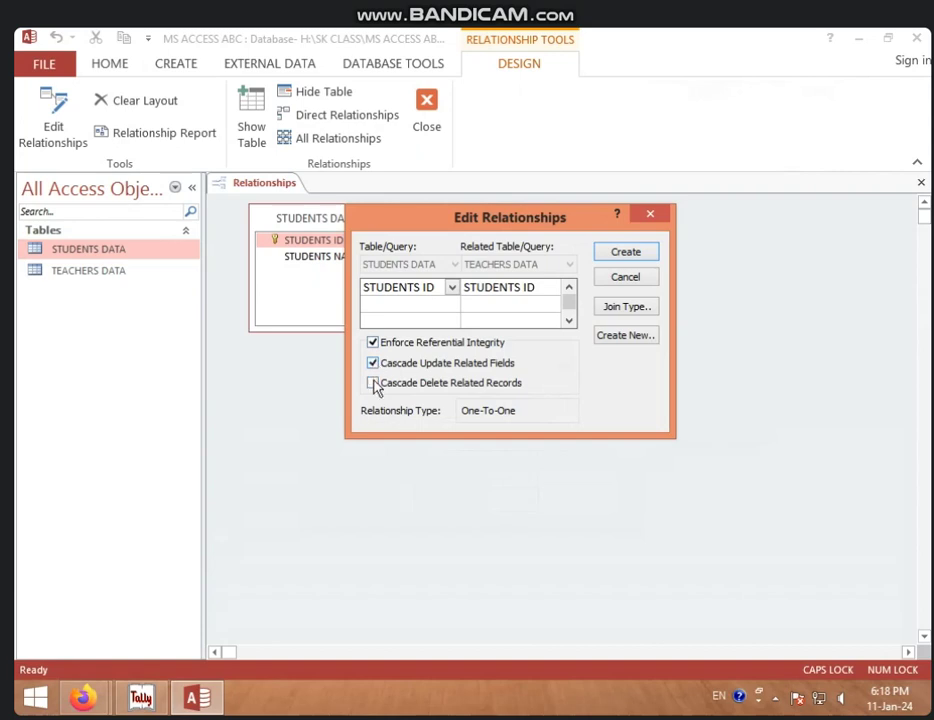
left_click(373, 384)
left_click(646, 257)
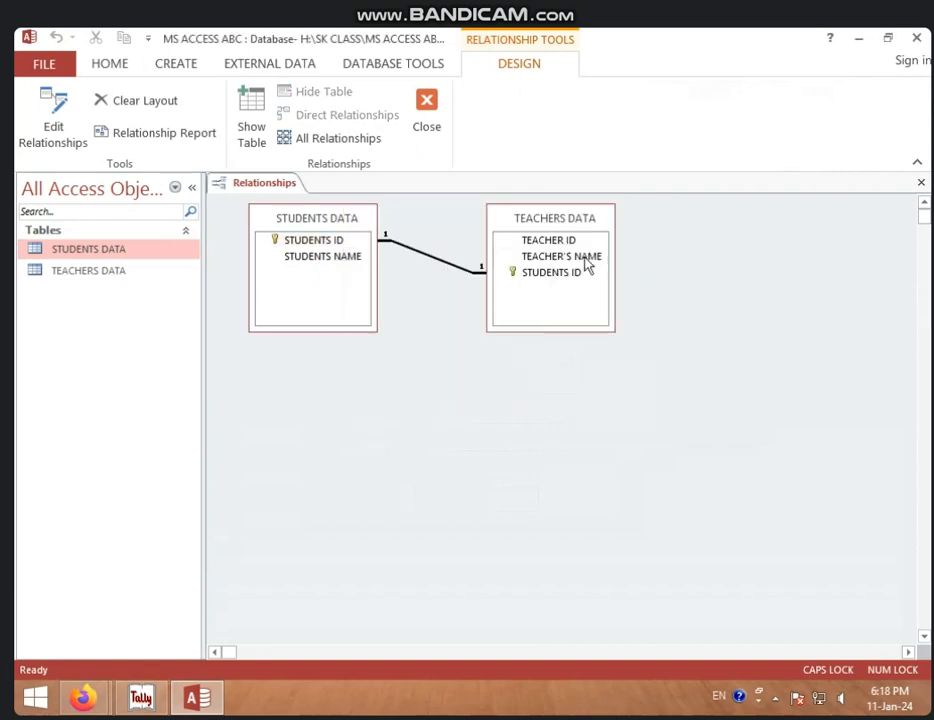
Step: Shift the TEACHERS DATA box down and right, then save and close the Relationships layout
left_click_drag(538, 221, 632, 272)
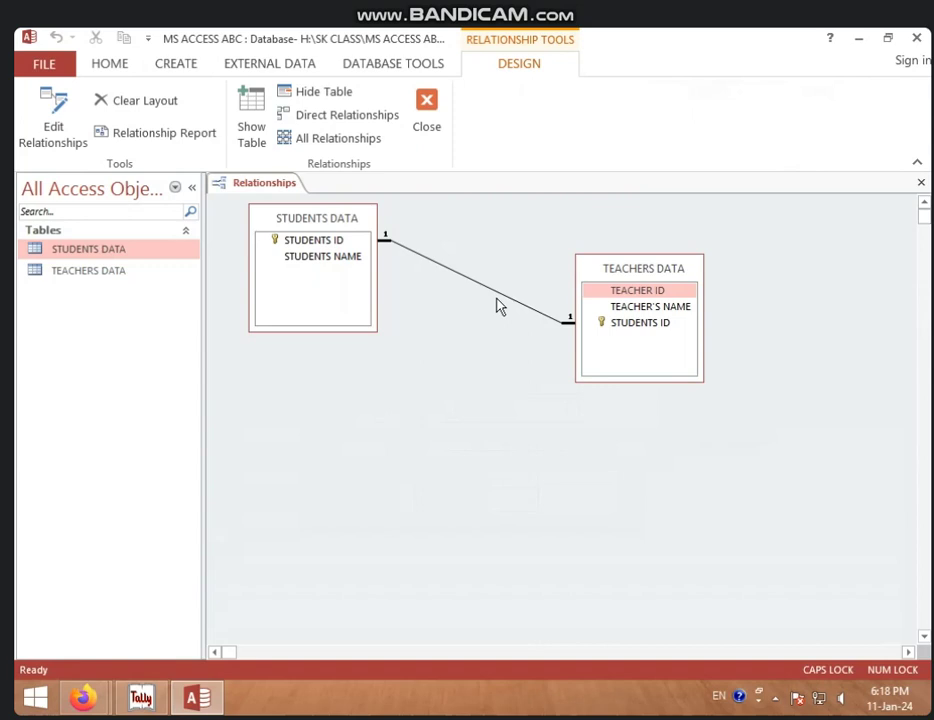
left_click_drag(632, 272, 647, 260)
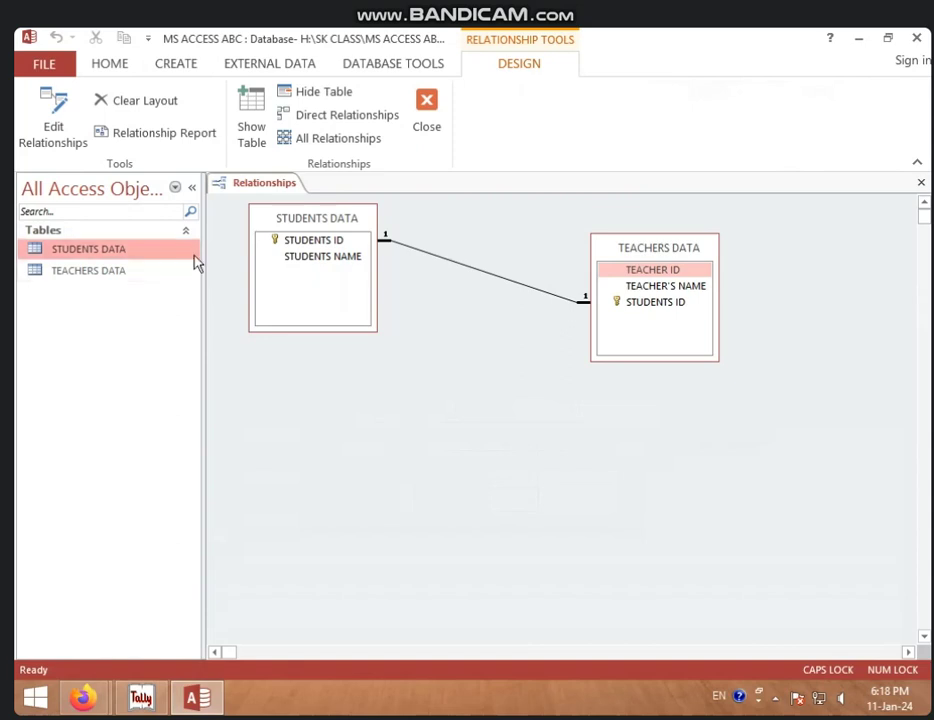
right_click(251, 189)
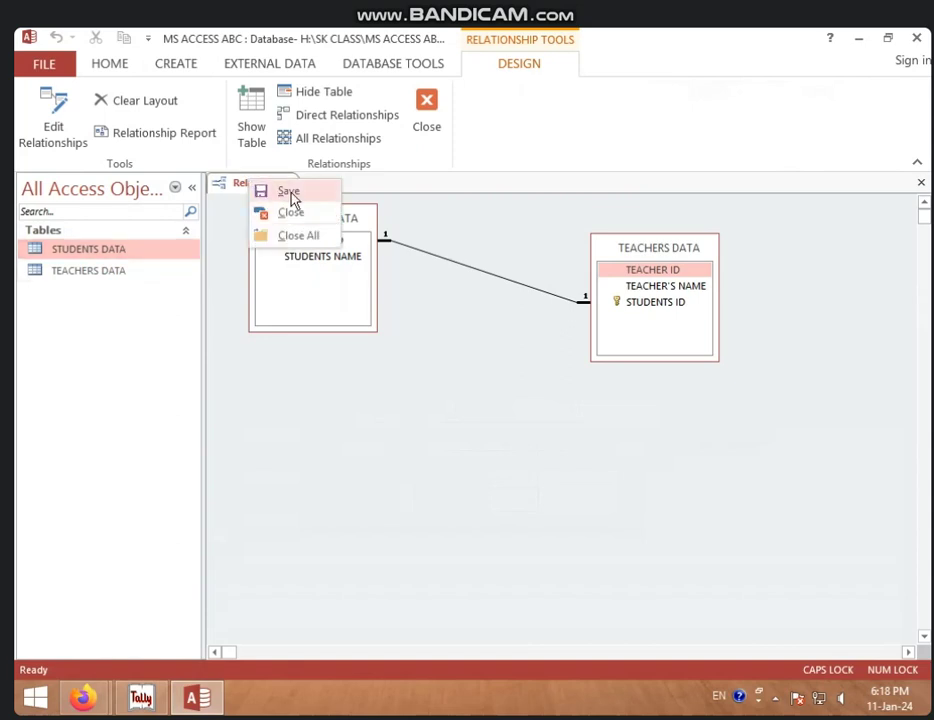
left_click(289, 191)
right_click(260, 188)
left_click(285, 213)
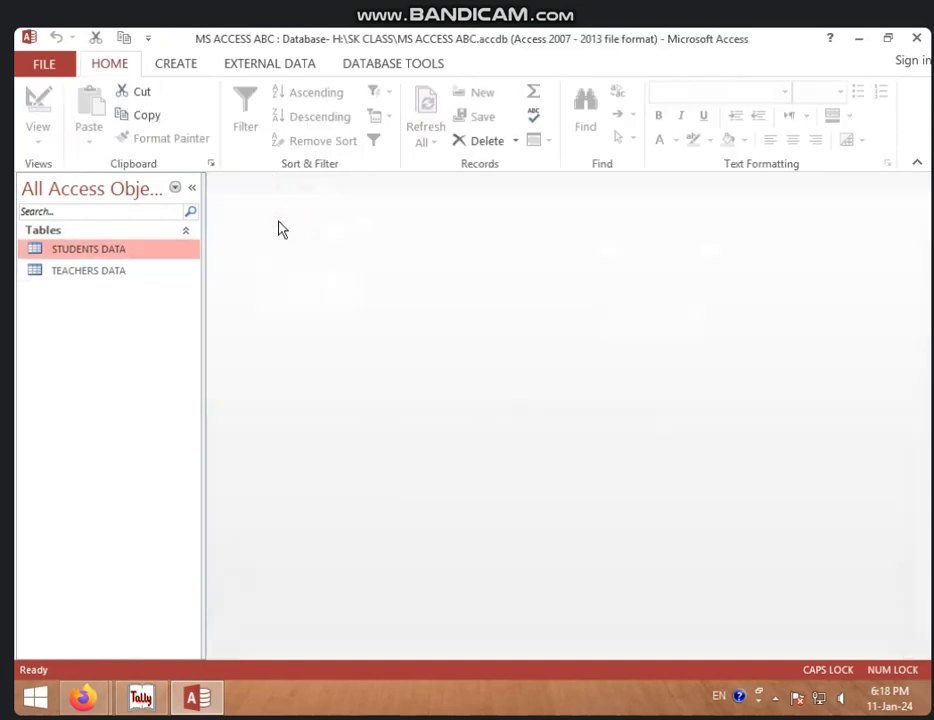
Step: Open both STUDENTS DATA and TEACHERS DATA, returning to the STUDENTS DATA records
double_click(141, 261)
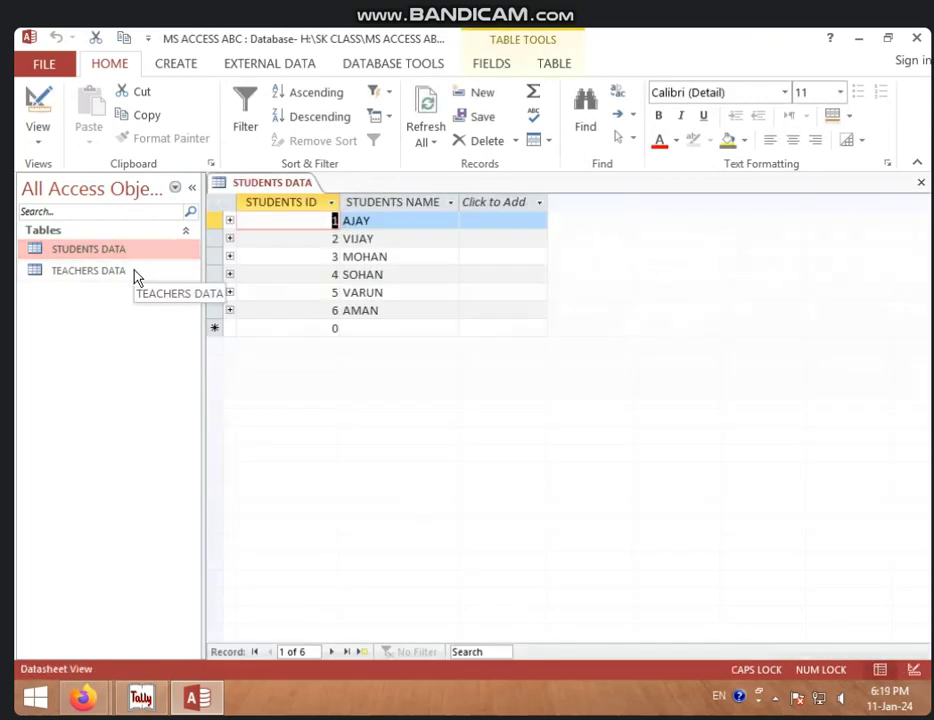
double_click(135, 271)
left_click(298, 188)
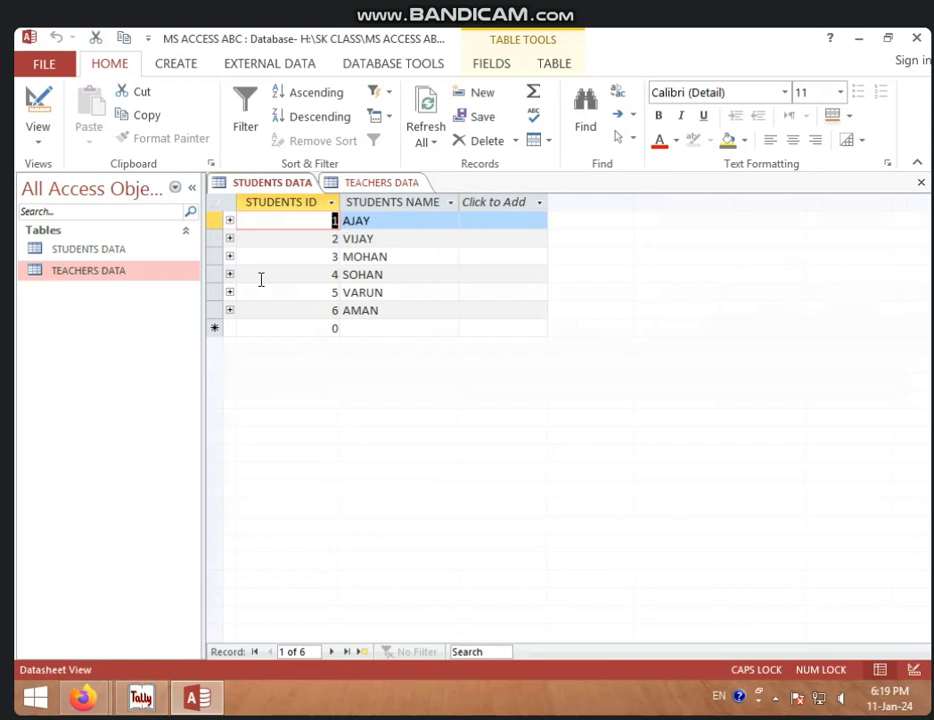
Step: Close TEACHERS DATA and expand AJAY's row to show the linked teacher
right_click(378, 183)
left_click(418, 214)
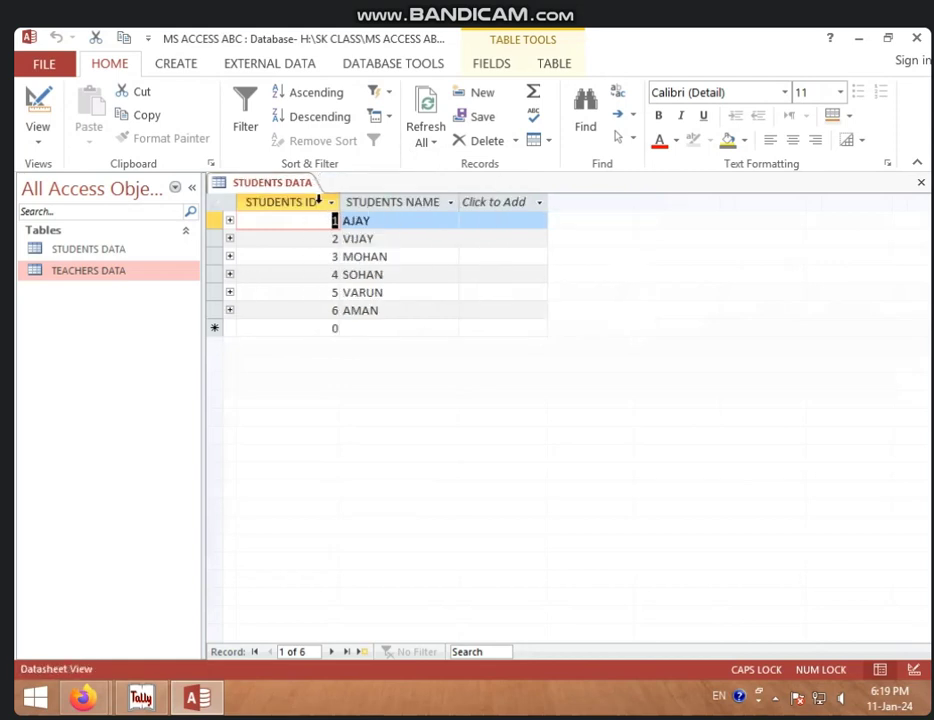
left_click(230, 222)
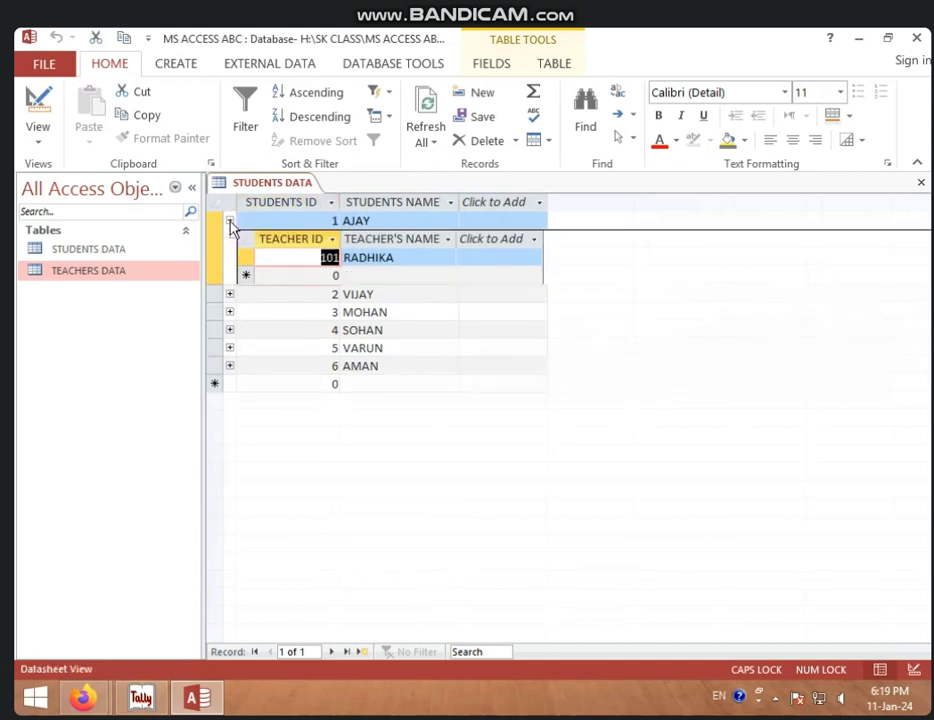
Step: Inspect AJAY's linked teacher 101 RADHIKA and expand VIJAY's and MOHAN's linked teachers
left_click(317, 258)
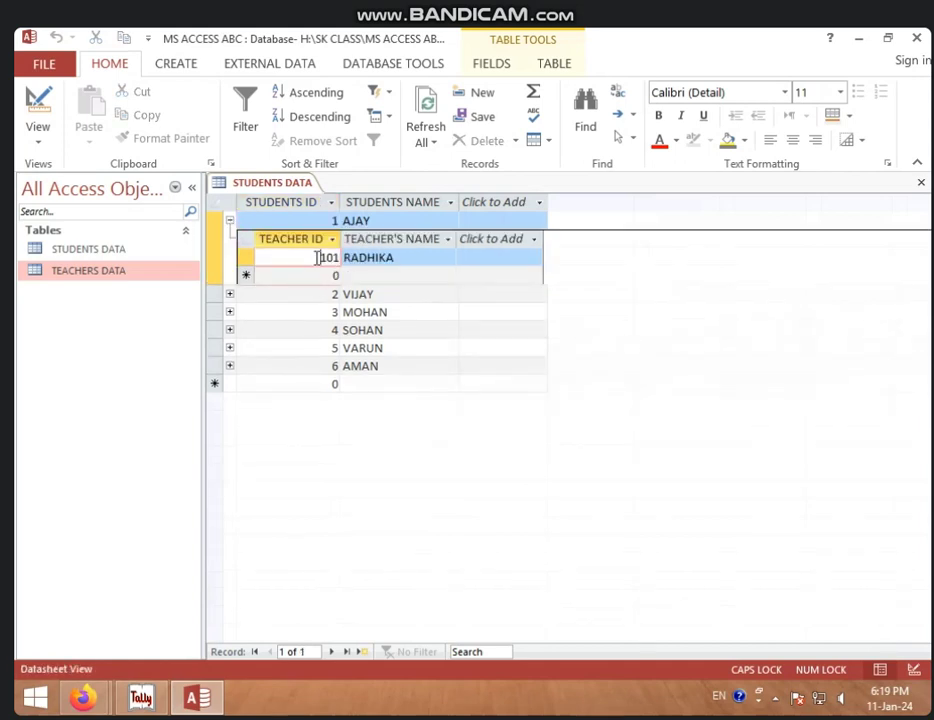
left_click(410, 258)
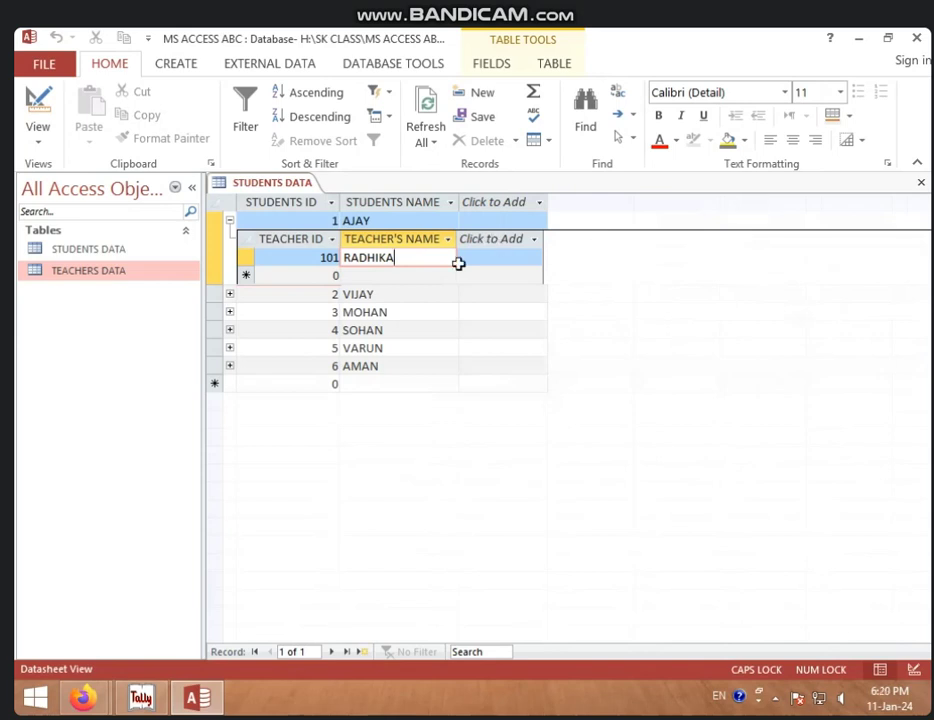
left_click(229, 294)
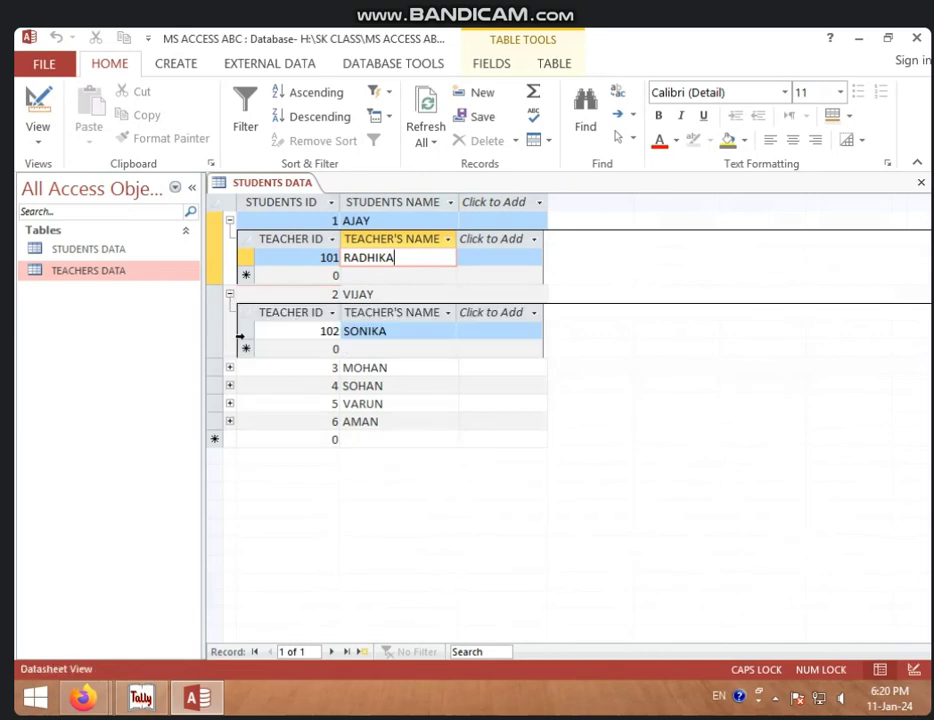
left_click(230, 367)
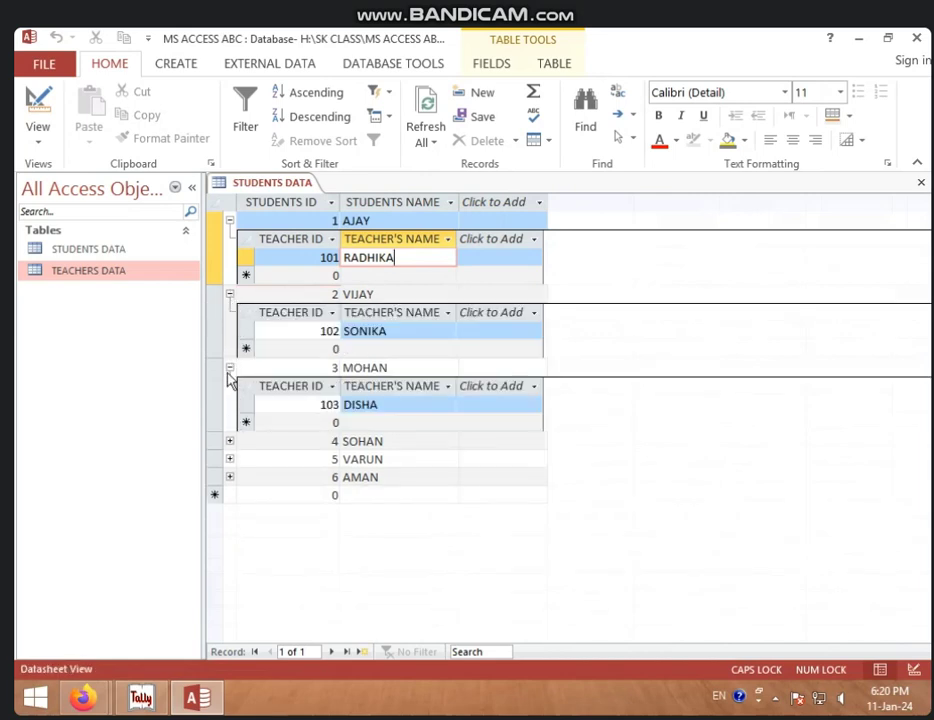
Step: Collapse the MOHAN, VIJAY and AJAY subrows and close STUDENTS DATA
left_click(230, 368)
left_click(229, 294)
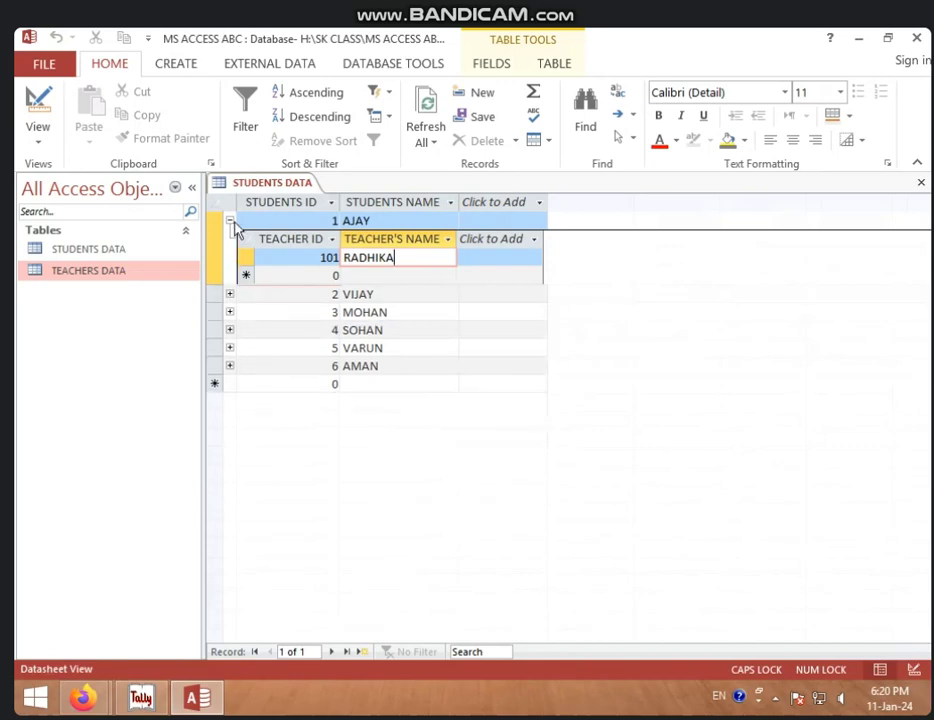
left_click(230, 220)
right_click(270, 184)
left_click(304, 226)
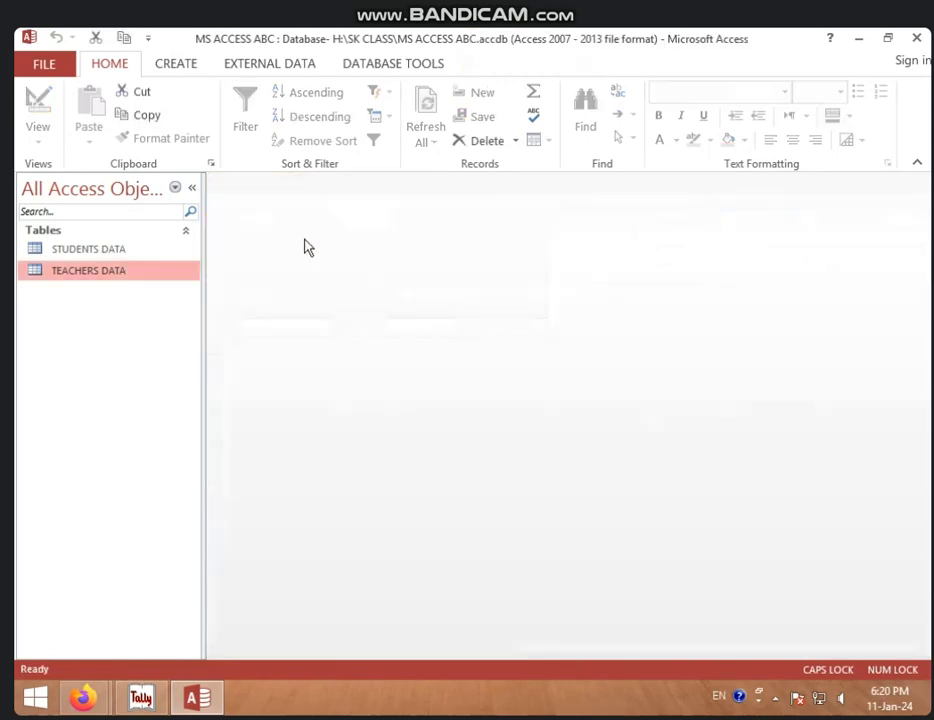
Step: Open TEACHERS DATA and expand each teacher's linked student, RADHIKA through PRACHI
double_click(160, 271)
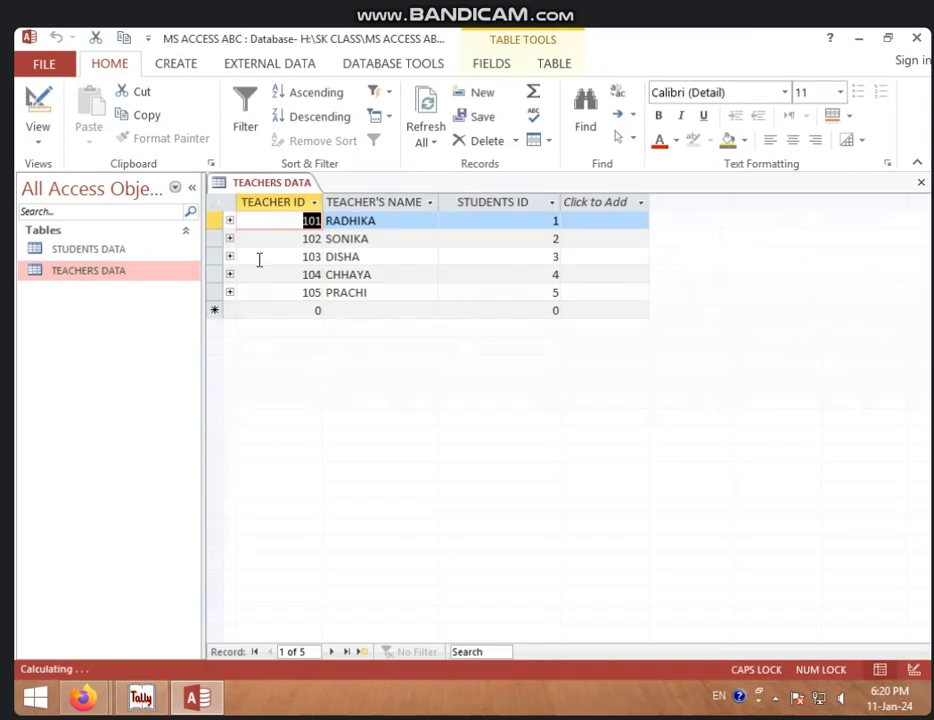
left_click(230, 220)
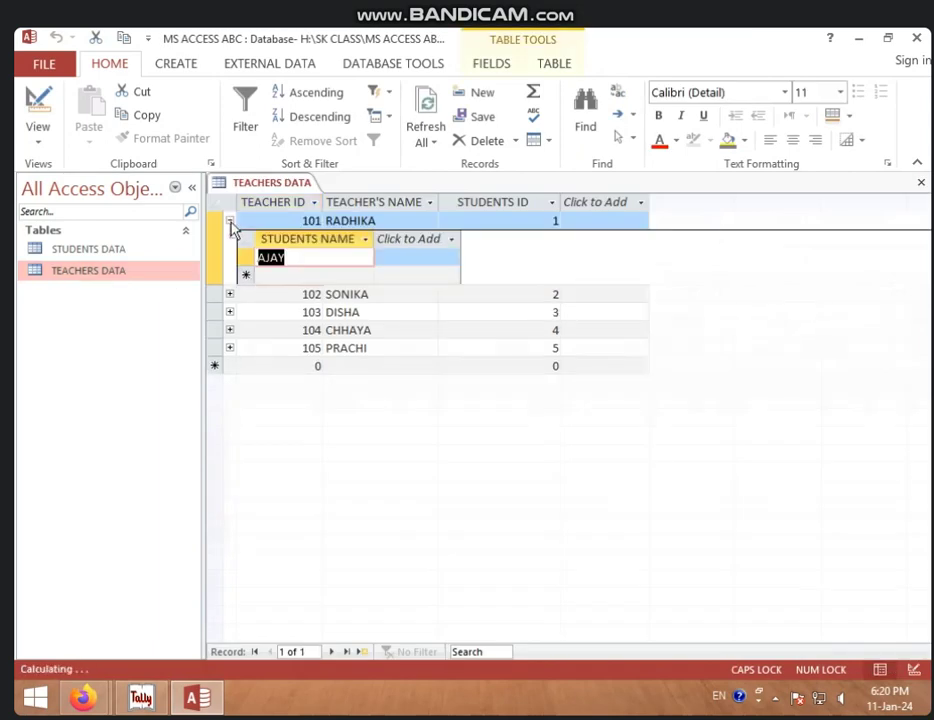
left_click(311, 259)
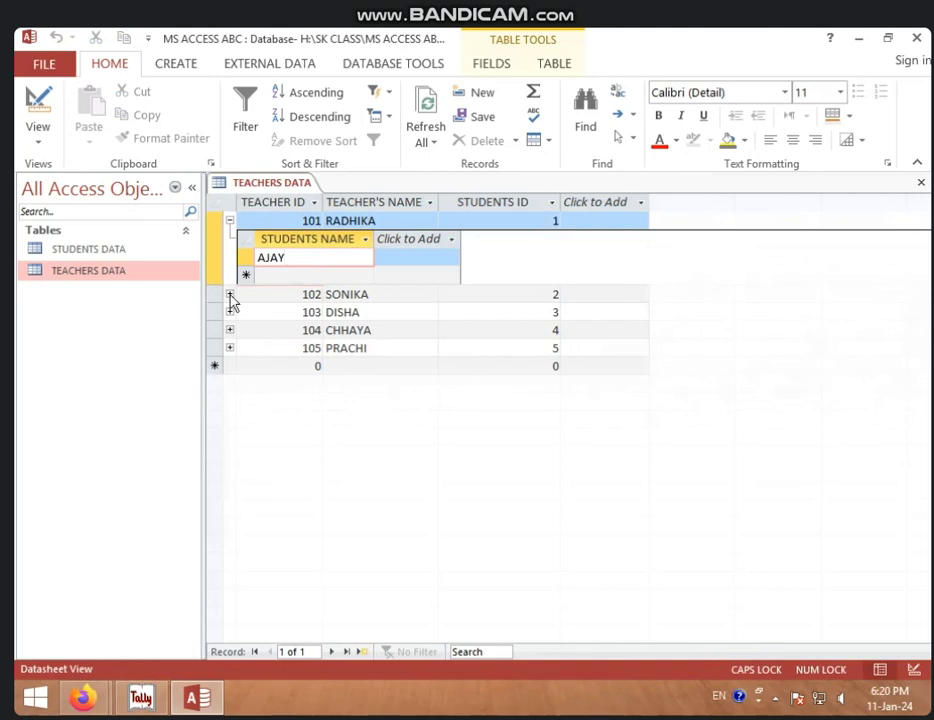
left_click(230, 294)
left_click(230, 368)
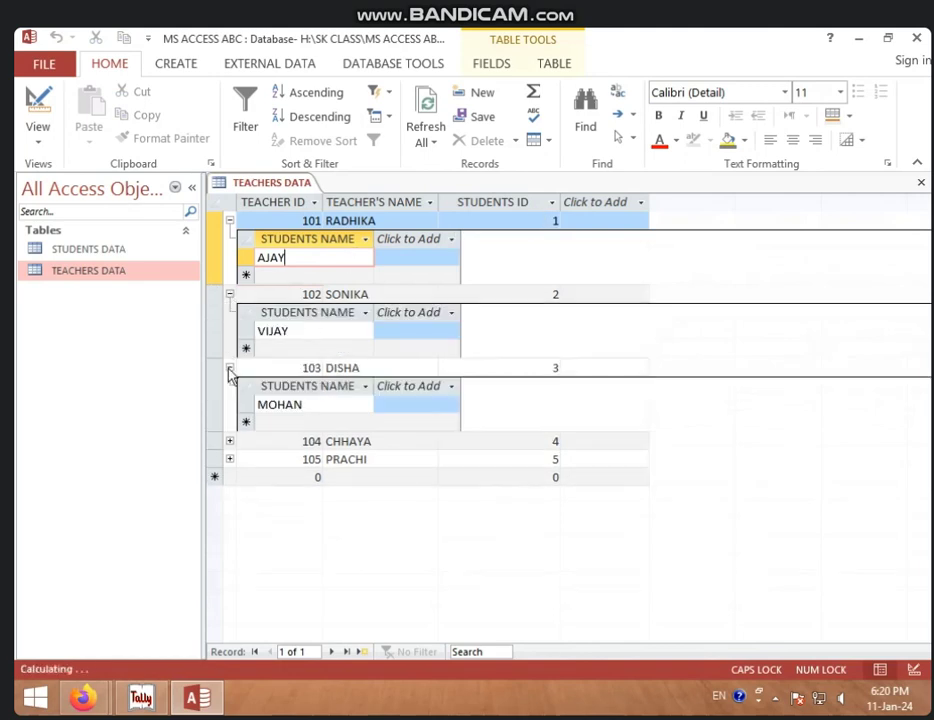
left_click(231, 442)
left_click(229, 515)
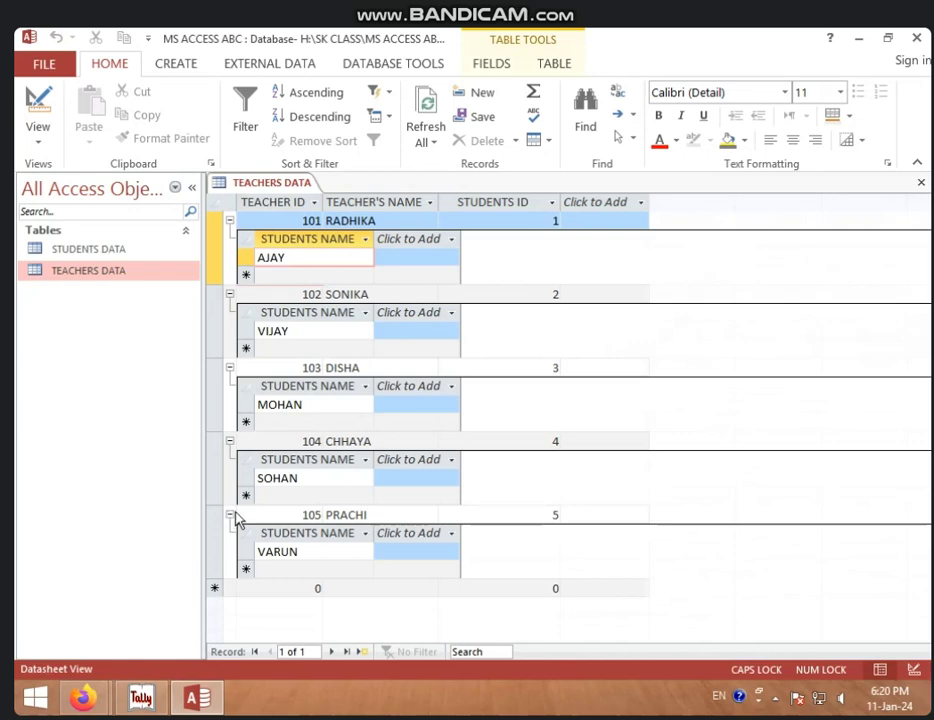
Step: Collapse all five teachers' linked-student subdatasheets again
left_click(229, 516)
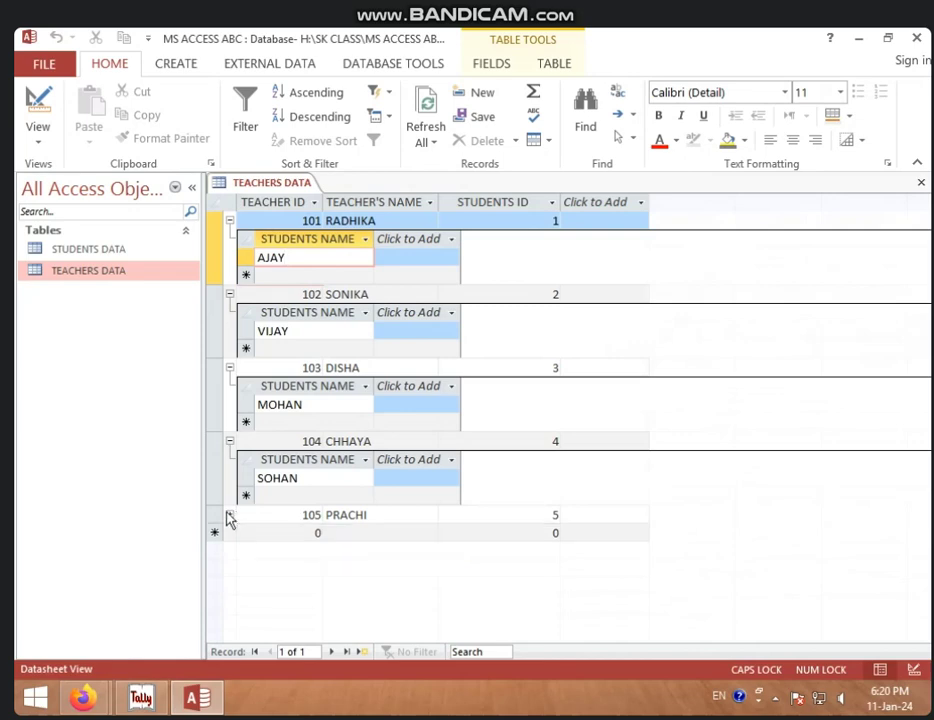
left_click(229, 441)
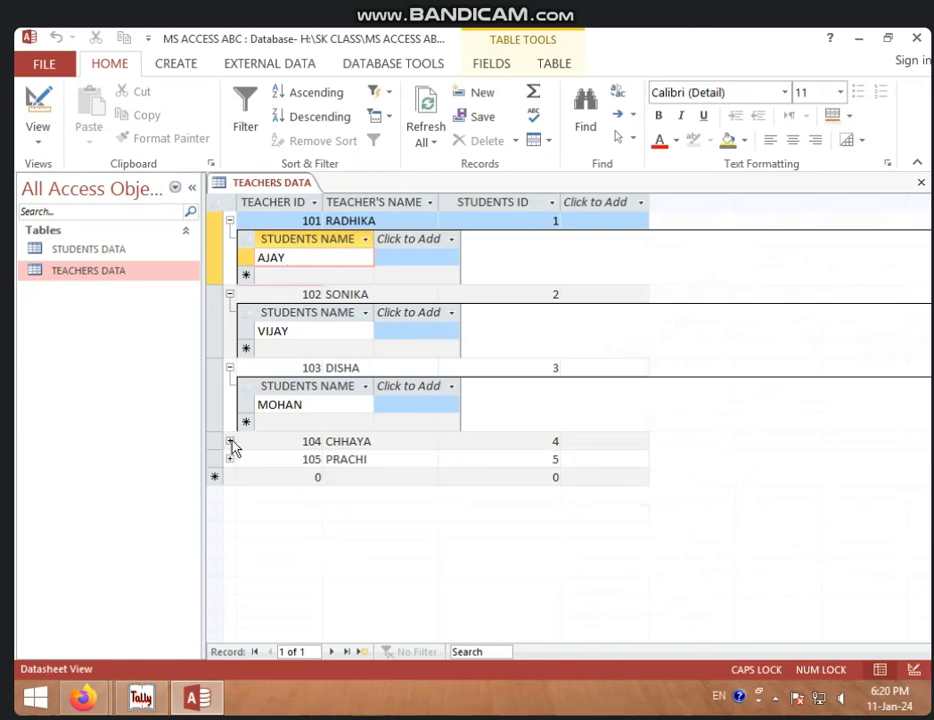
left_click(229, 368)
left_click(229, 294)
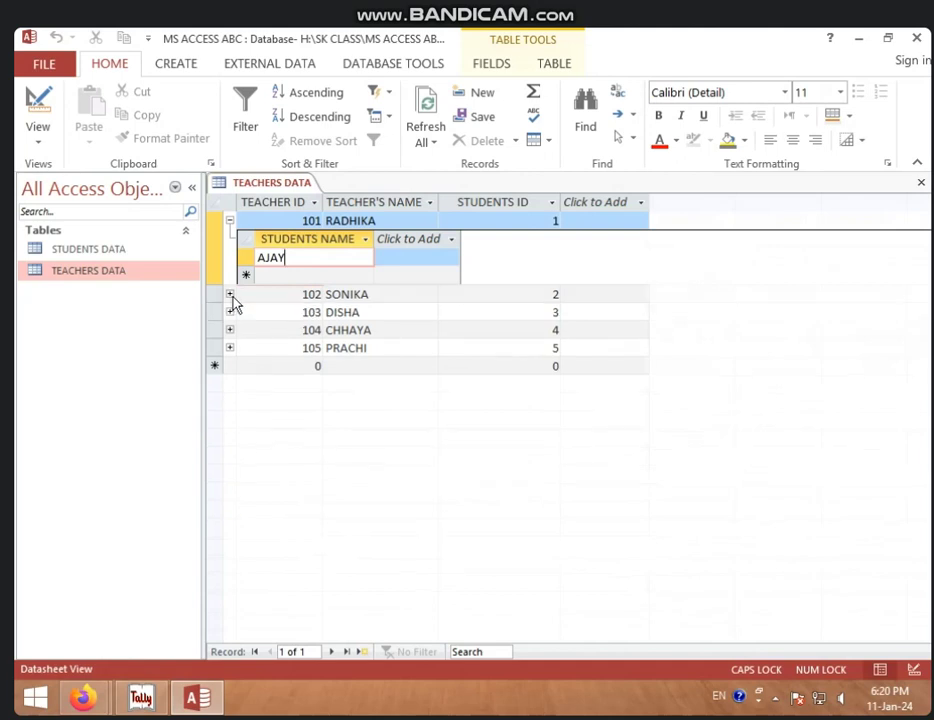
left_click(229, 220)
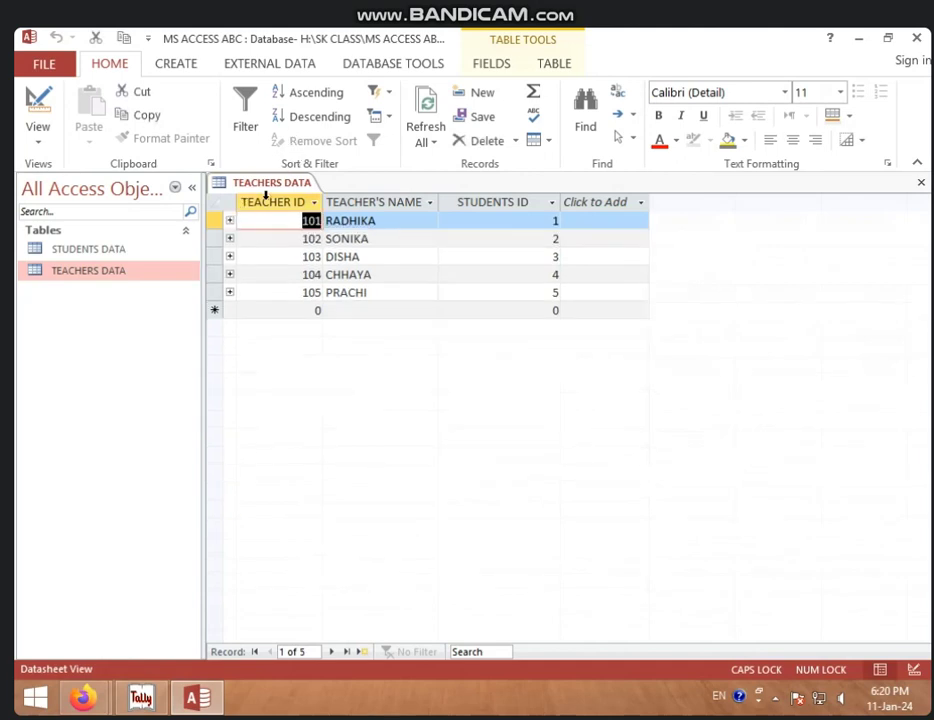
Step: Open the Relationships diagram from the Database Tools ribbon
right_click(267, 185)
left_click(256, 183)
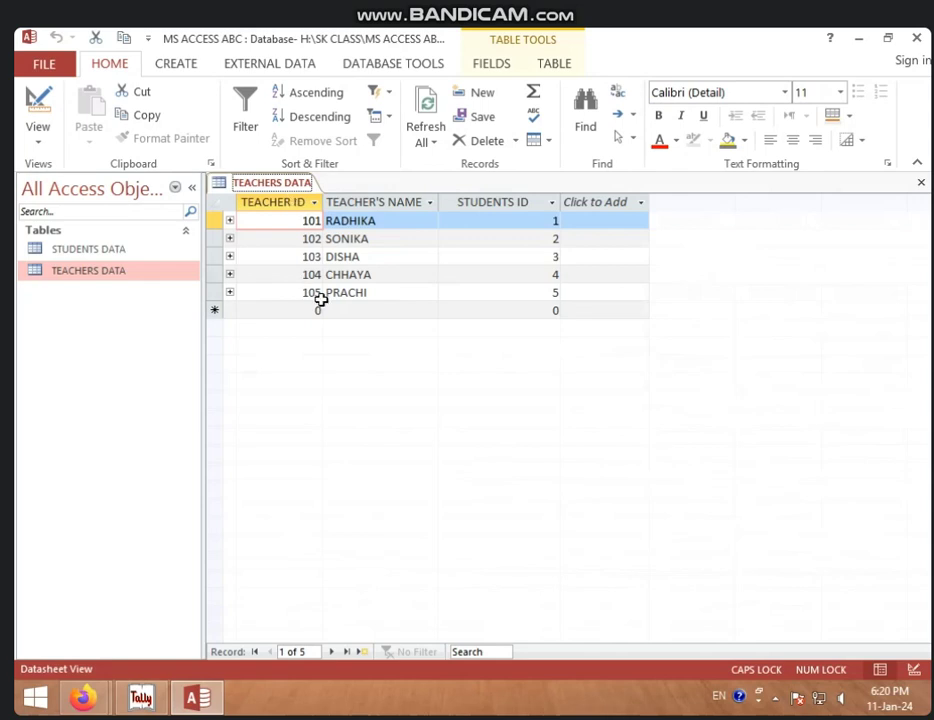
left_click(418, 66)
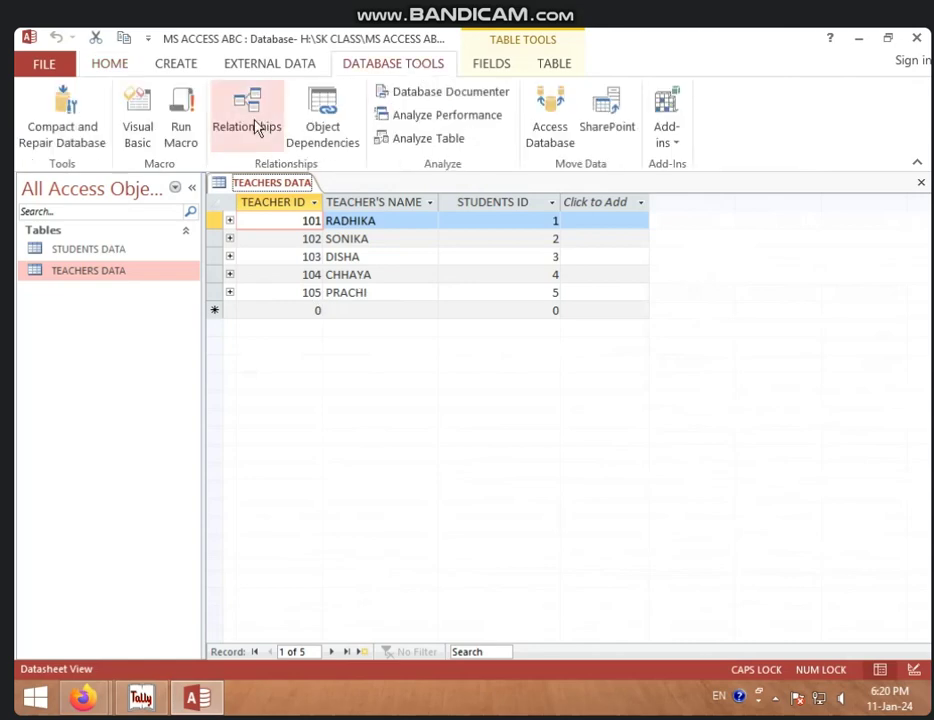
left_click(249, 122)
Step: Try deleting the STUDENTS ID relationship and dismiss the table-locked error
left_click(493, 280)
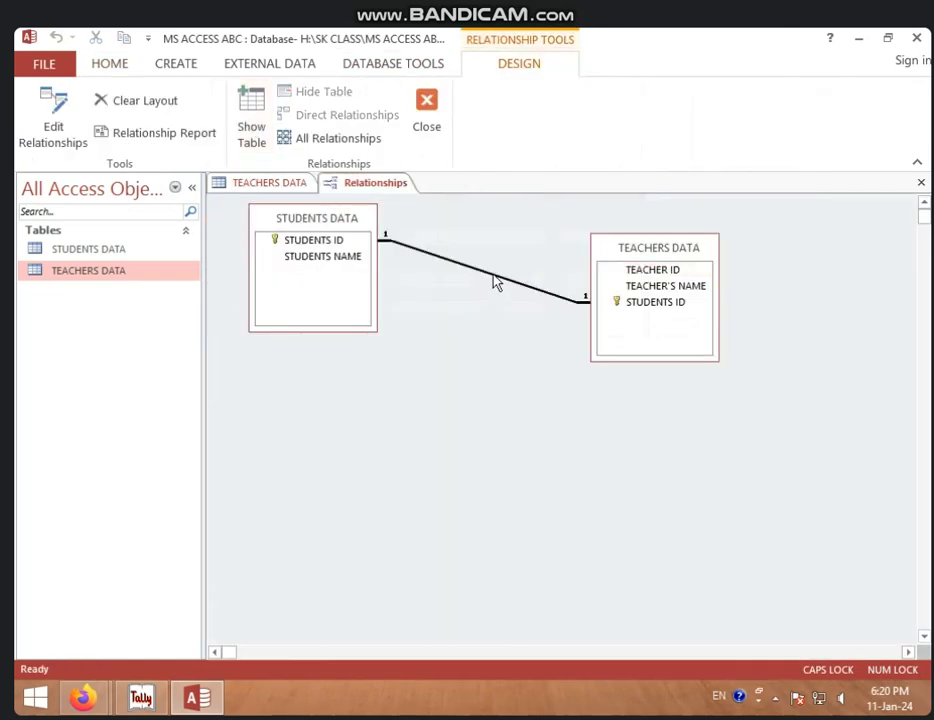
right_click(496, 280)
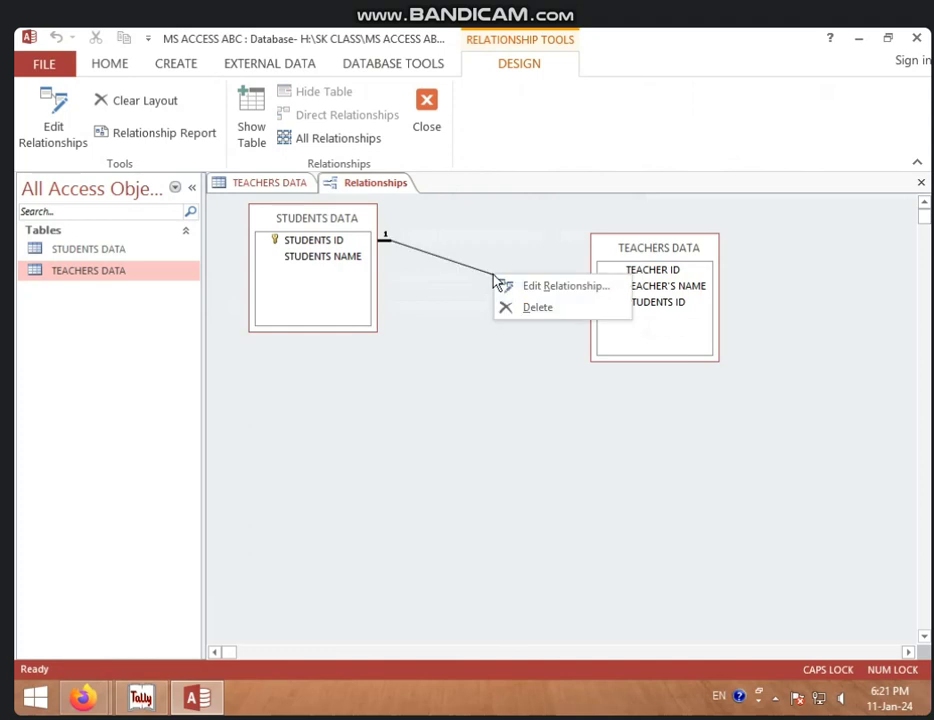
left_click(530, 307)
left_click(452, 412)
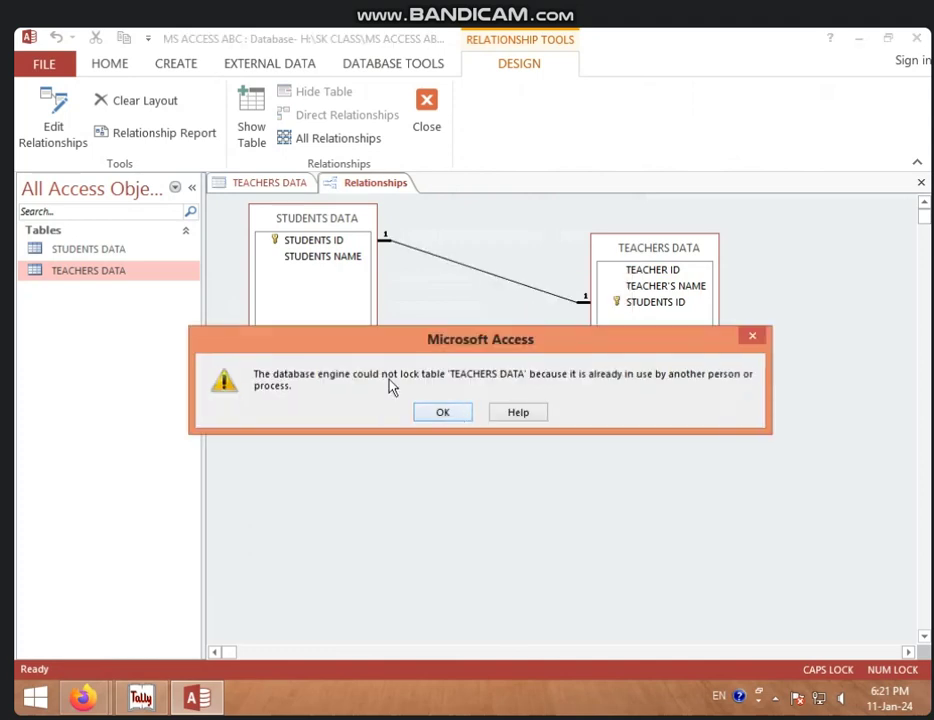
left_click(448, 414)
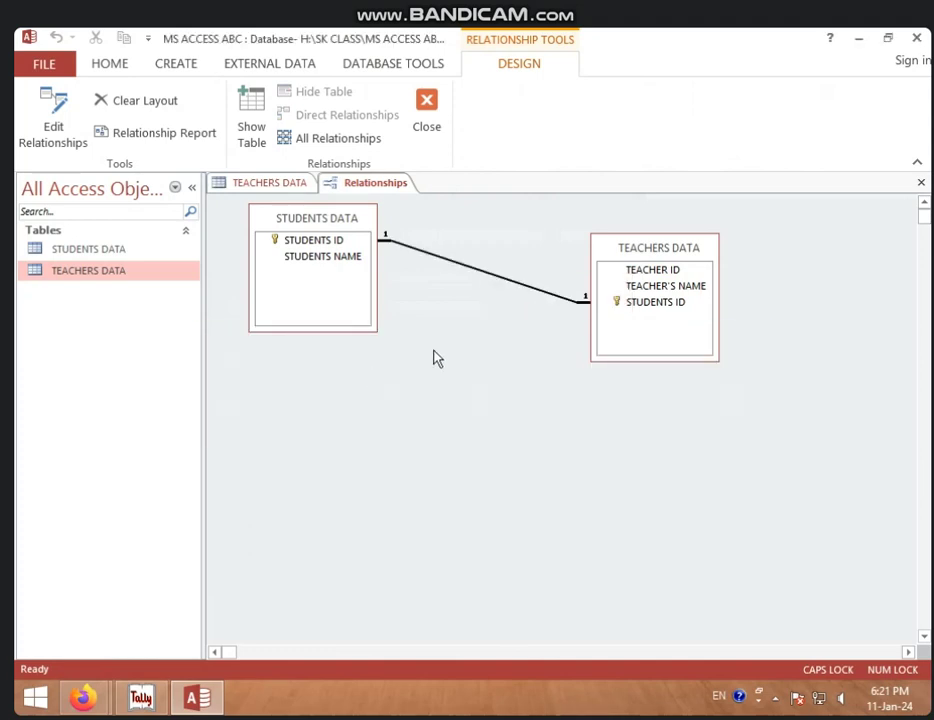
Step: Close TEACHERS DATA, then delete the relationship again and confirm permanent deletion
left_click(295, 188)
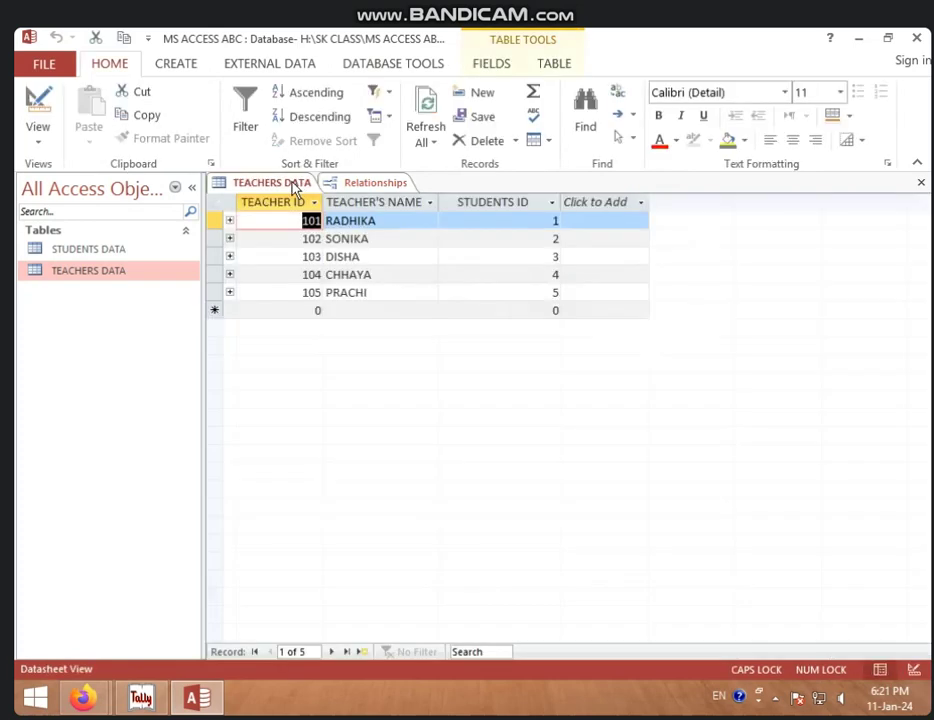
right_click(294, 188)
left_click(318, 216)
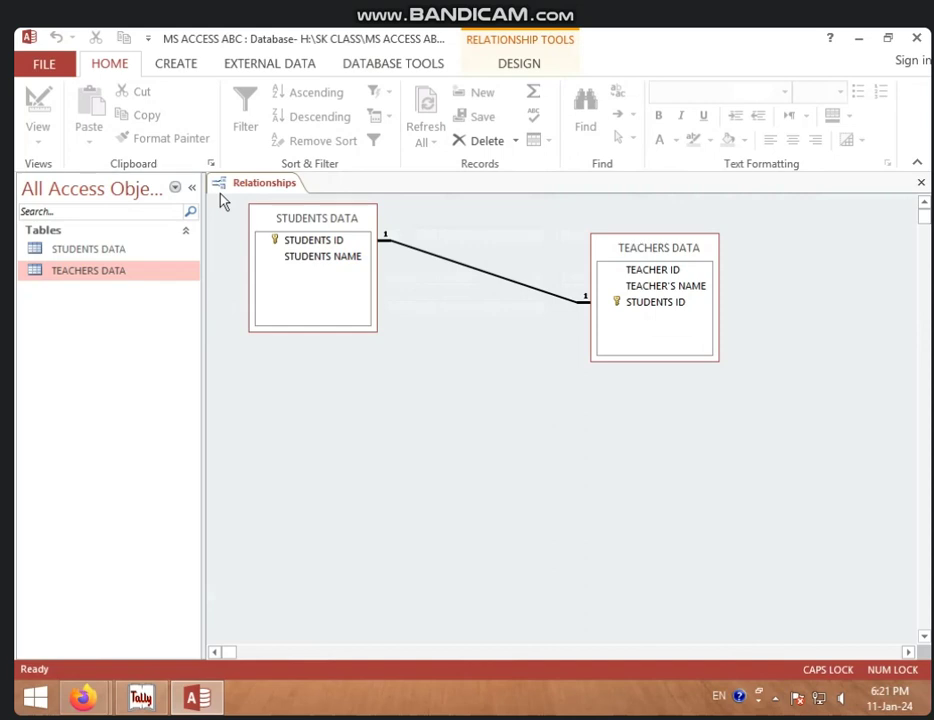
right_click(446, 264)
left_click(473, 290)
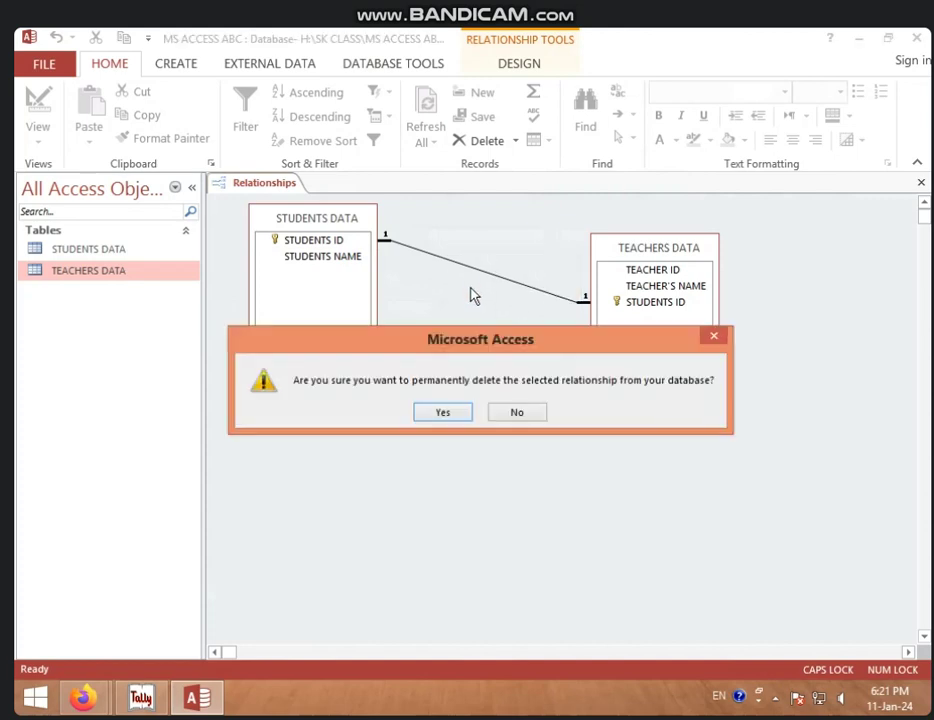
left_click(440, 414)
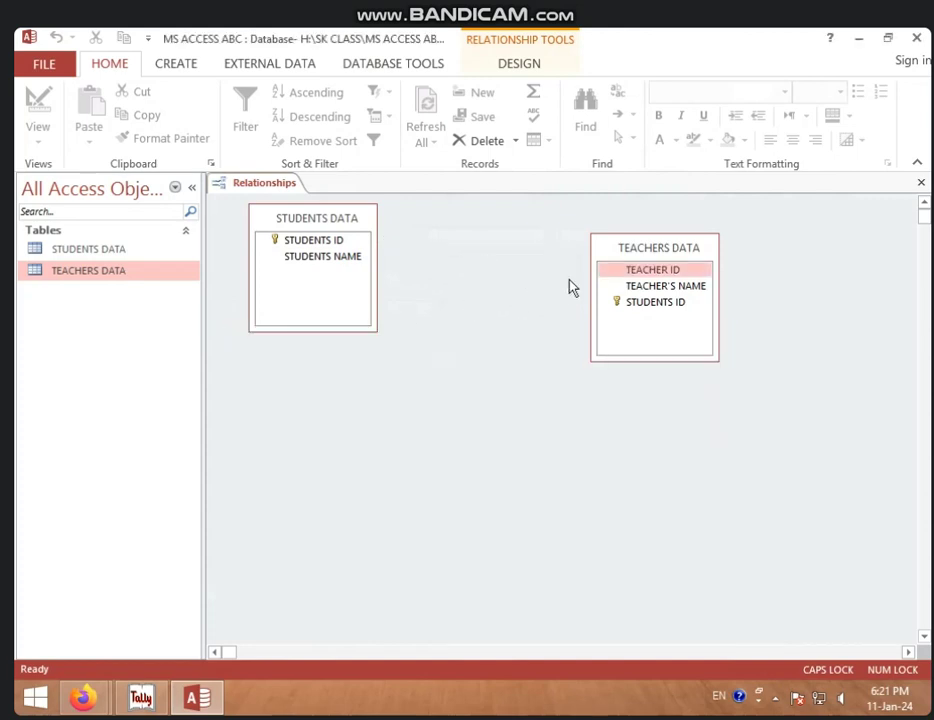
Step: Open both tables and add a new field named MO NO to STUDENTS DATA
double_click(180, 249)
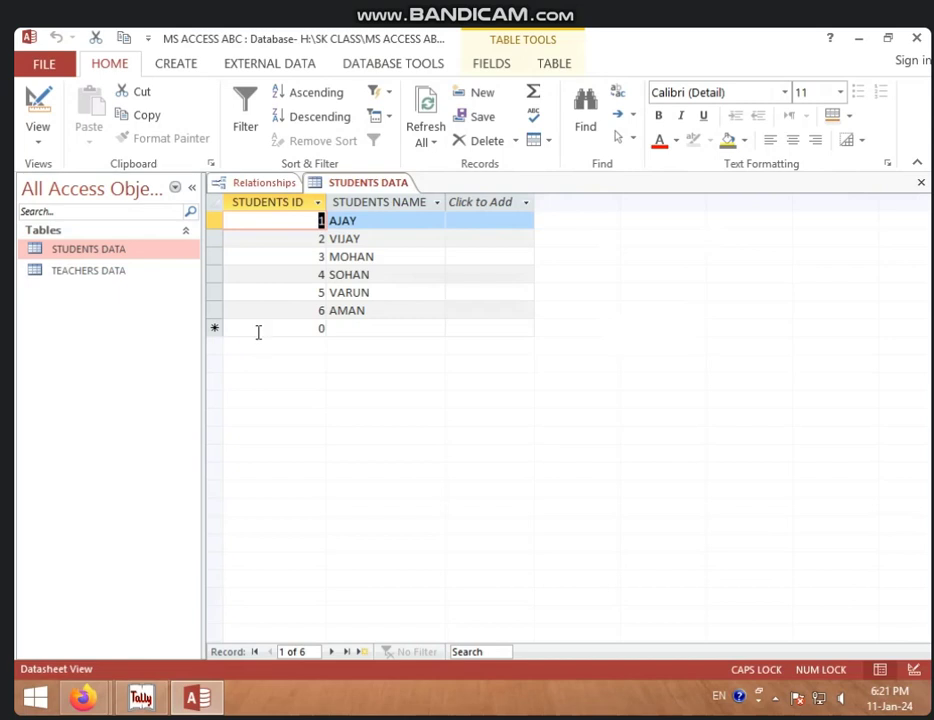
double_click(157, 274)
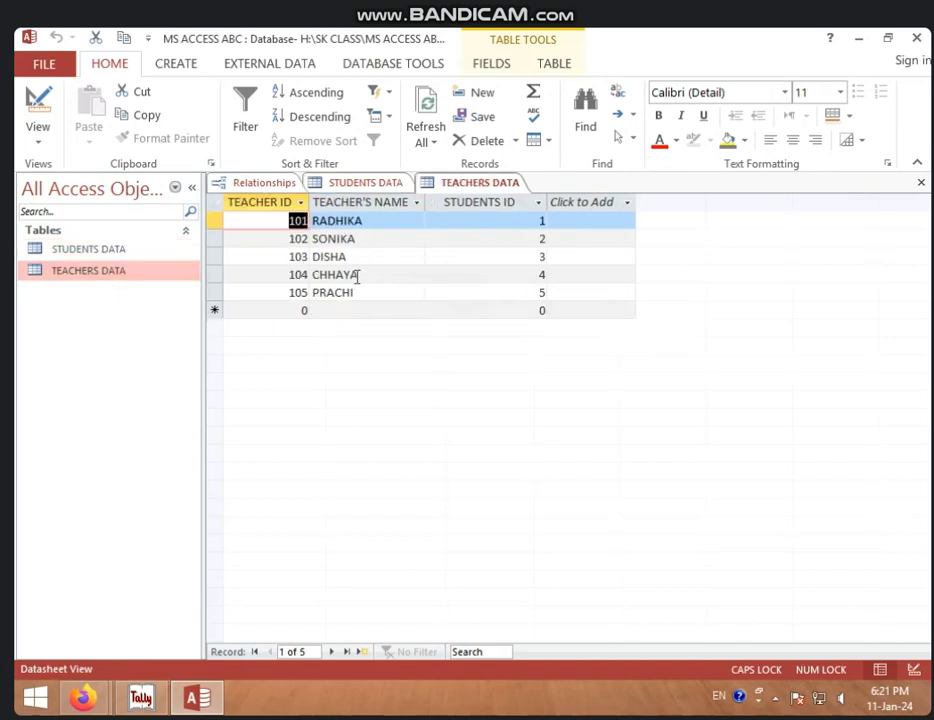
left_click(385, 183)
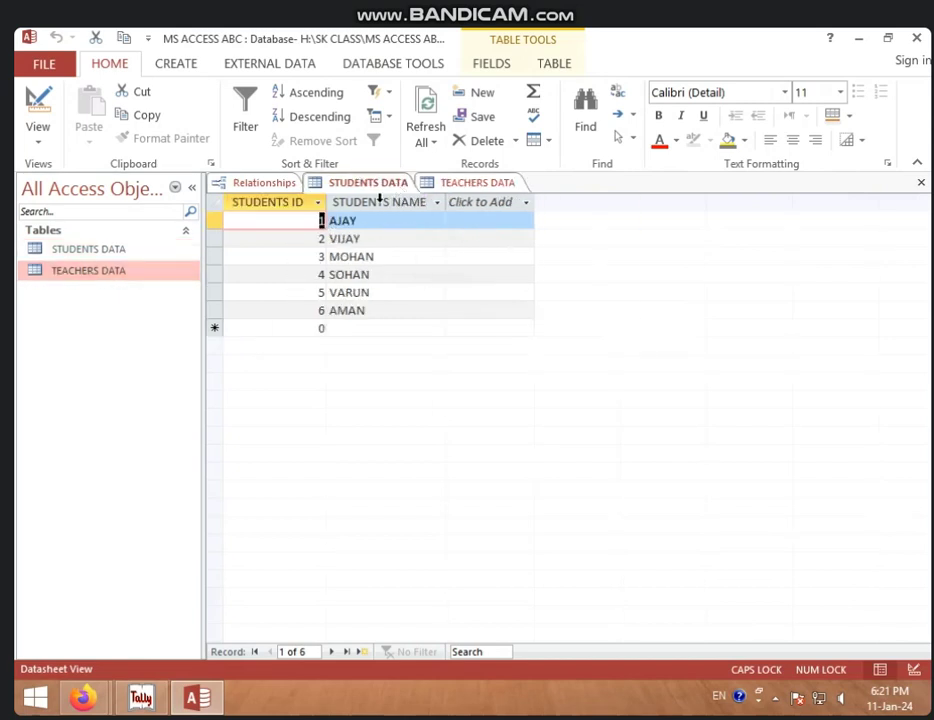
left_click(527, 204)
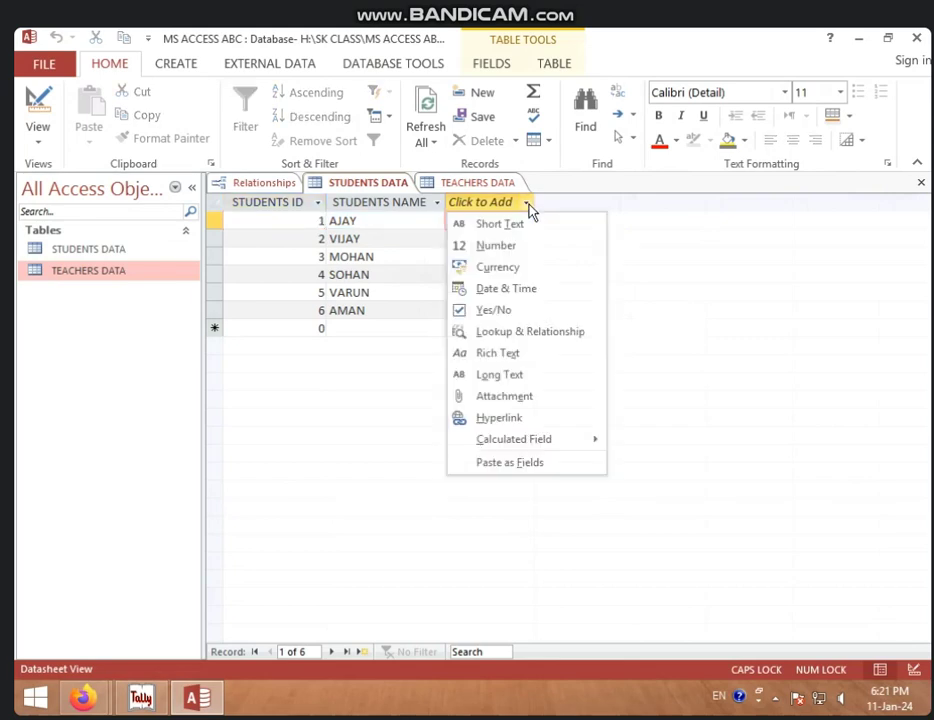
left_click(524, 231)
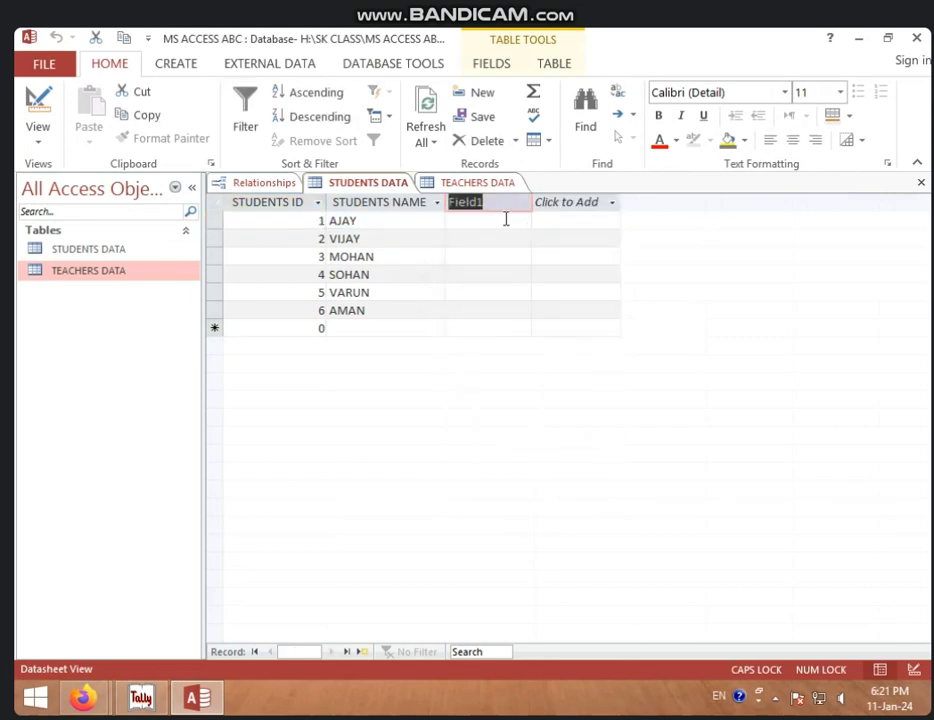
type("MO NO")
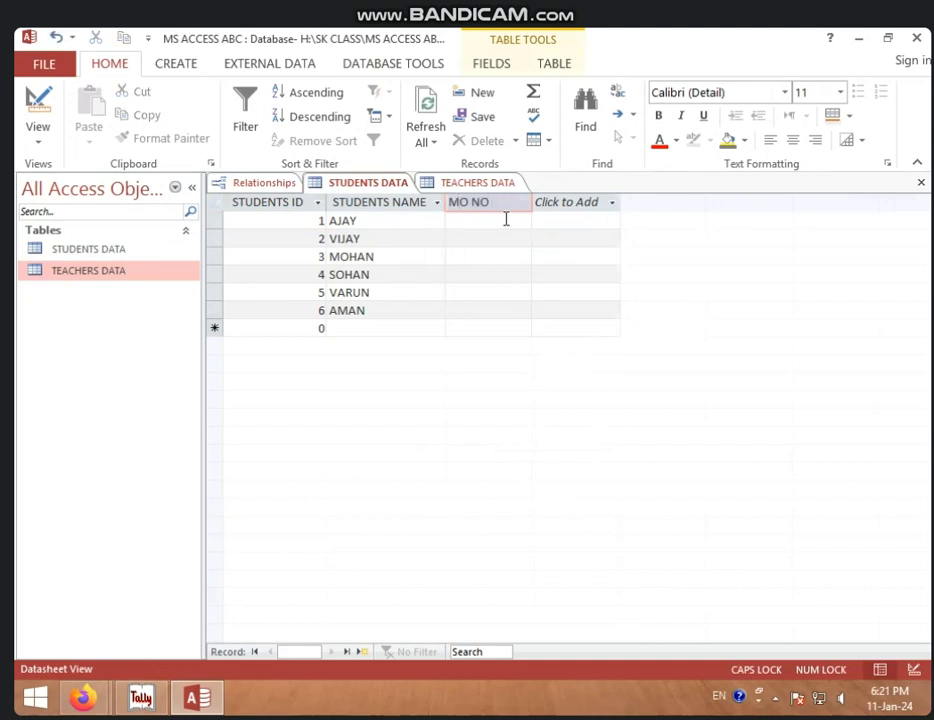
key("Return")
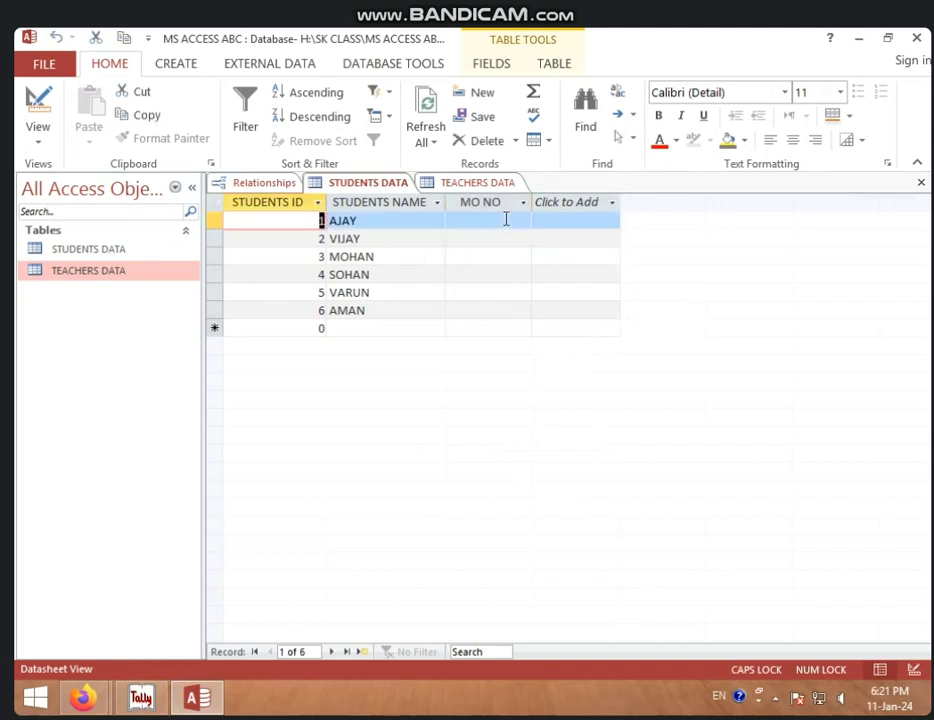
Step: Enter a mobile number in MO NO for each of the six students, AJAY through AMAN
left_click(506, 220)
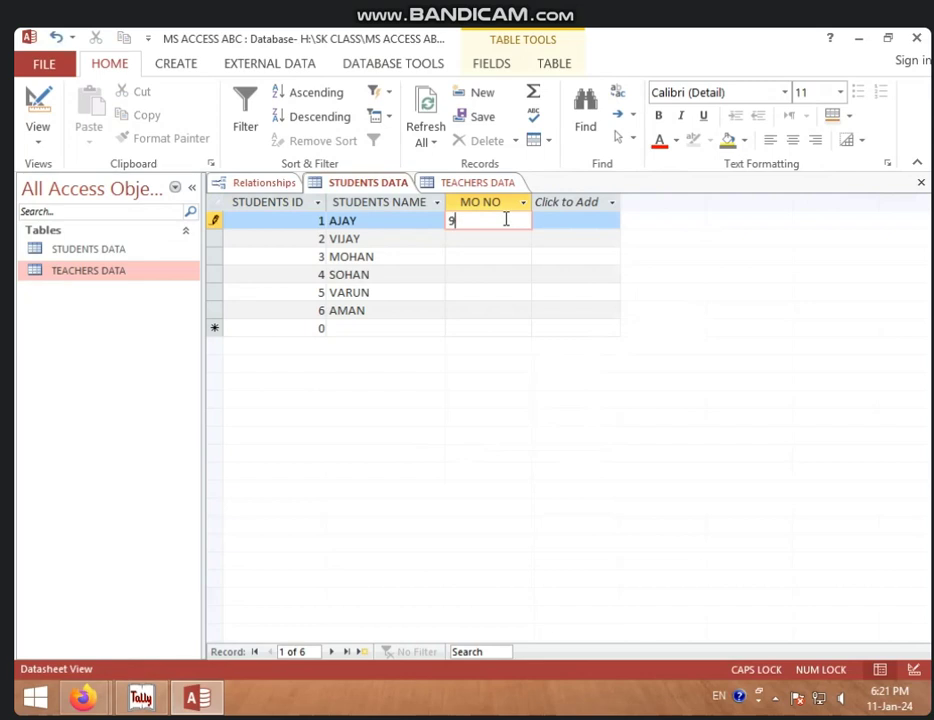
key("Down")
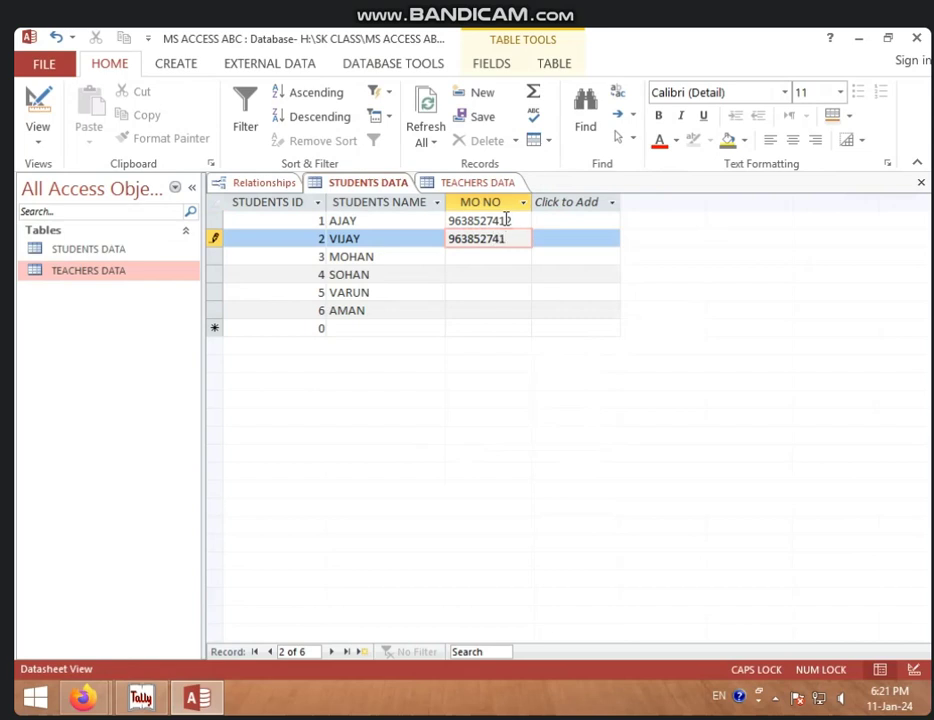
key("Down")
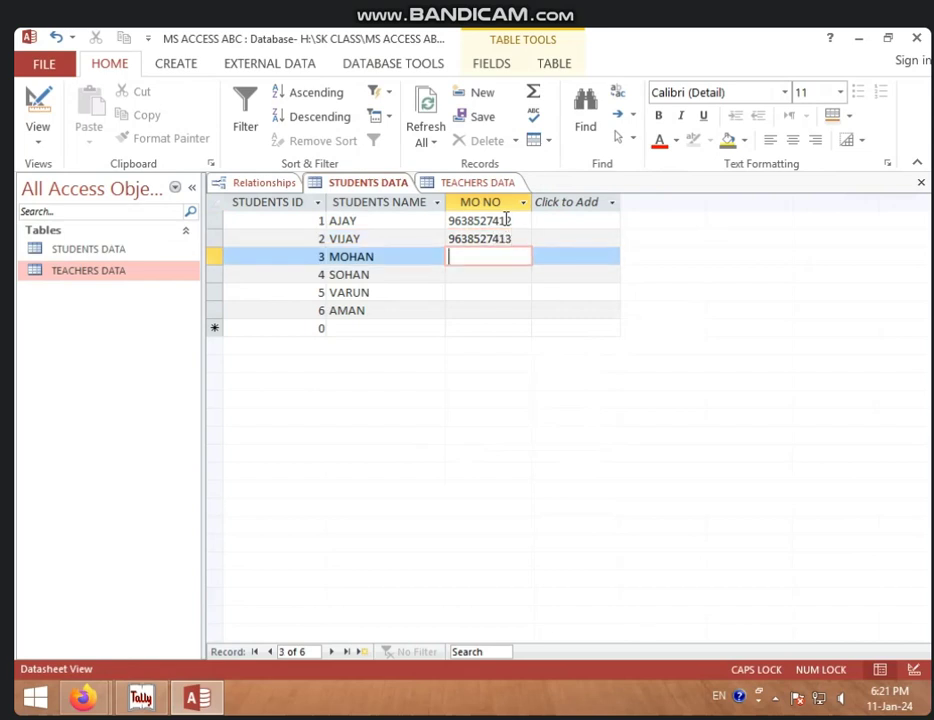
key("Down")
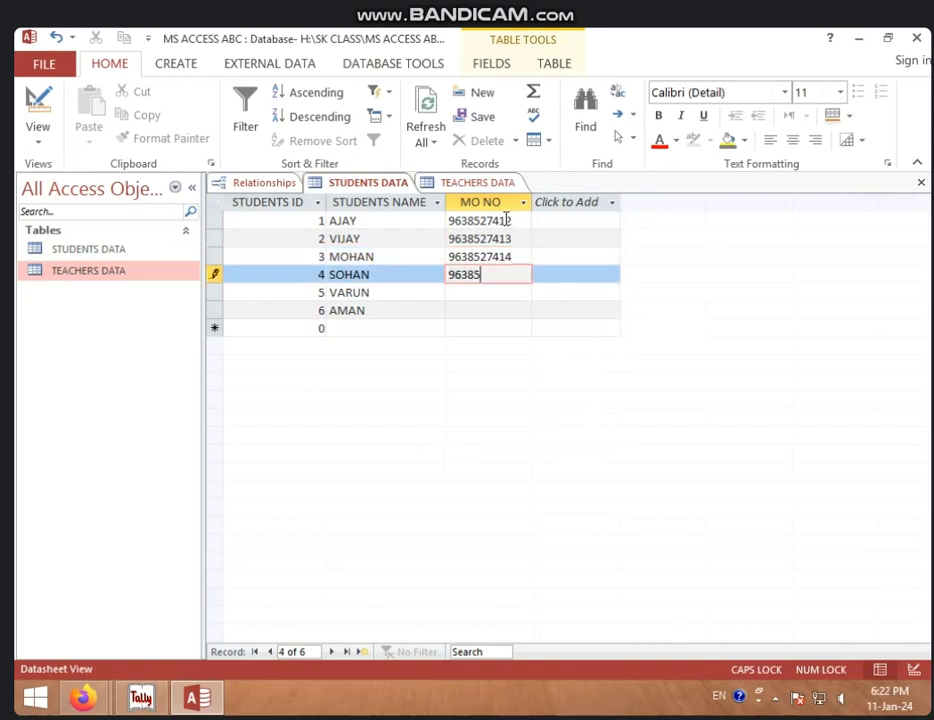
key("Down")
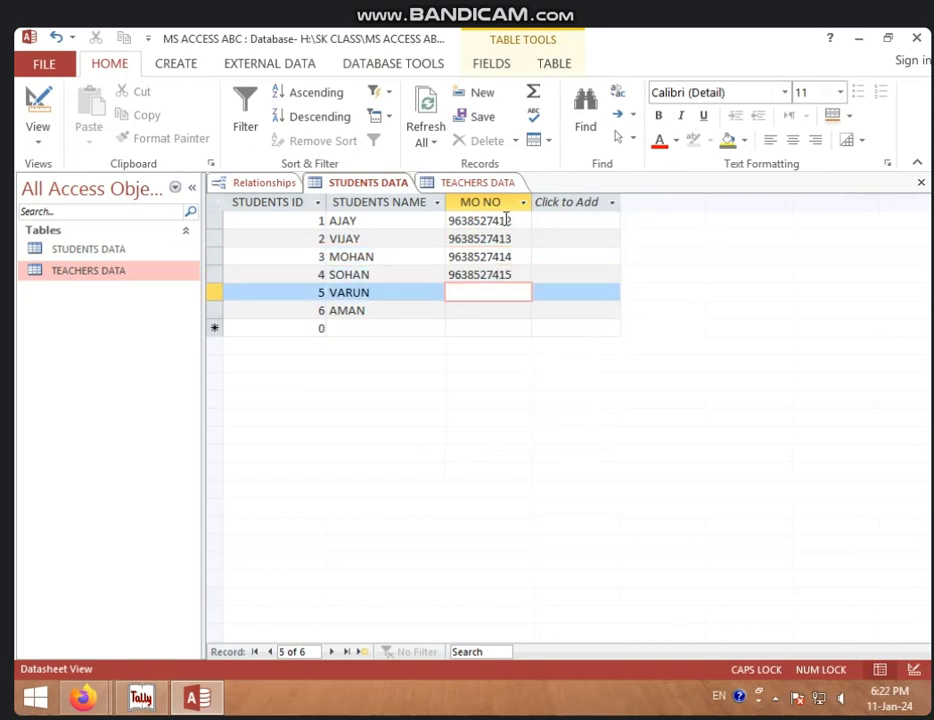
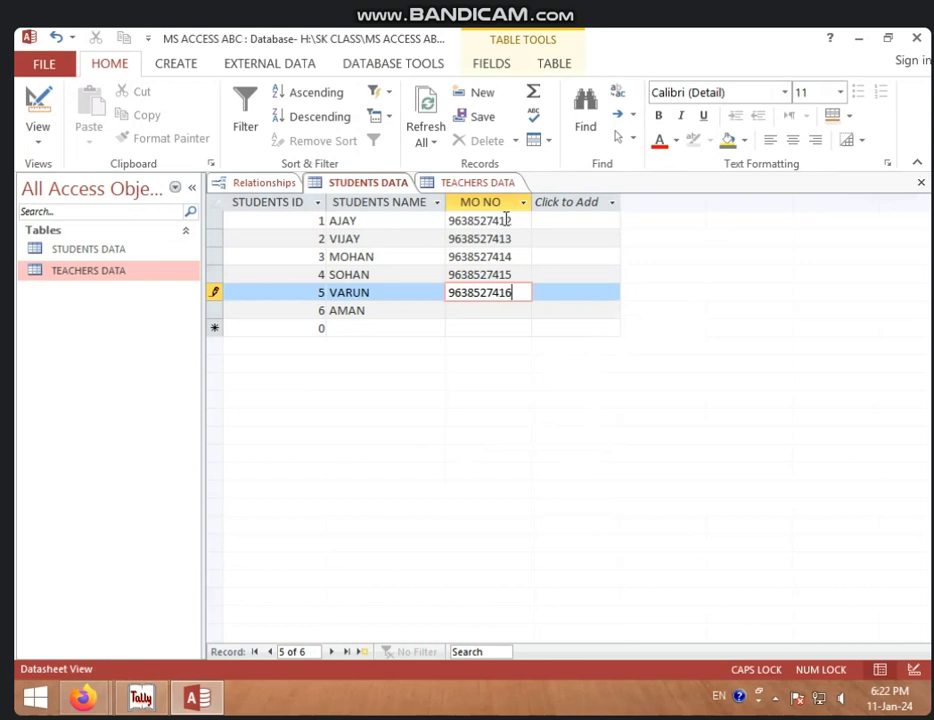
key("Down")
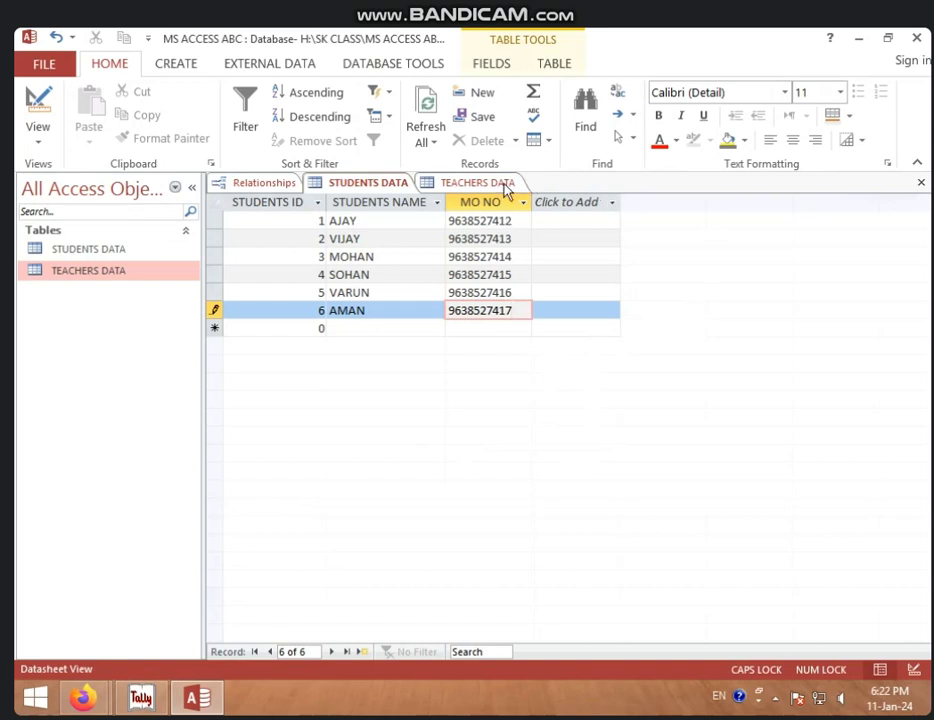
right_click(386, 183)
Step: Save STUDENTS DATA and close both the STUDENTS DATA and TEACHERS DATA tables
left_click(413, 192)
right_click(405, 188)
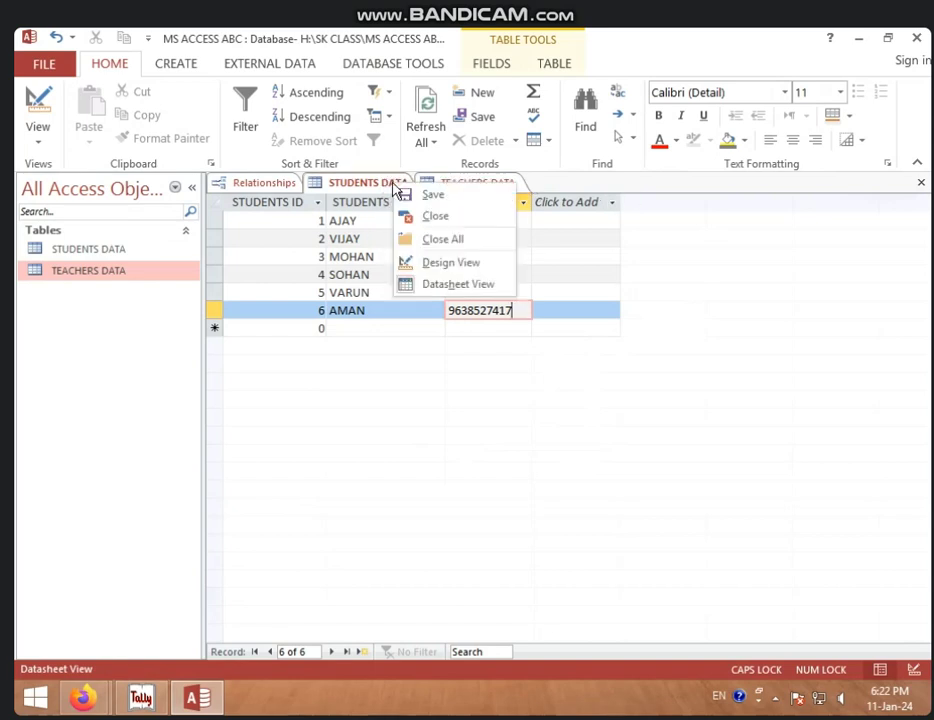
left_click(419, 216)
right_click(382, 186)
left_click(418, 208)
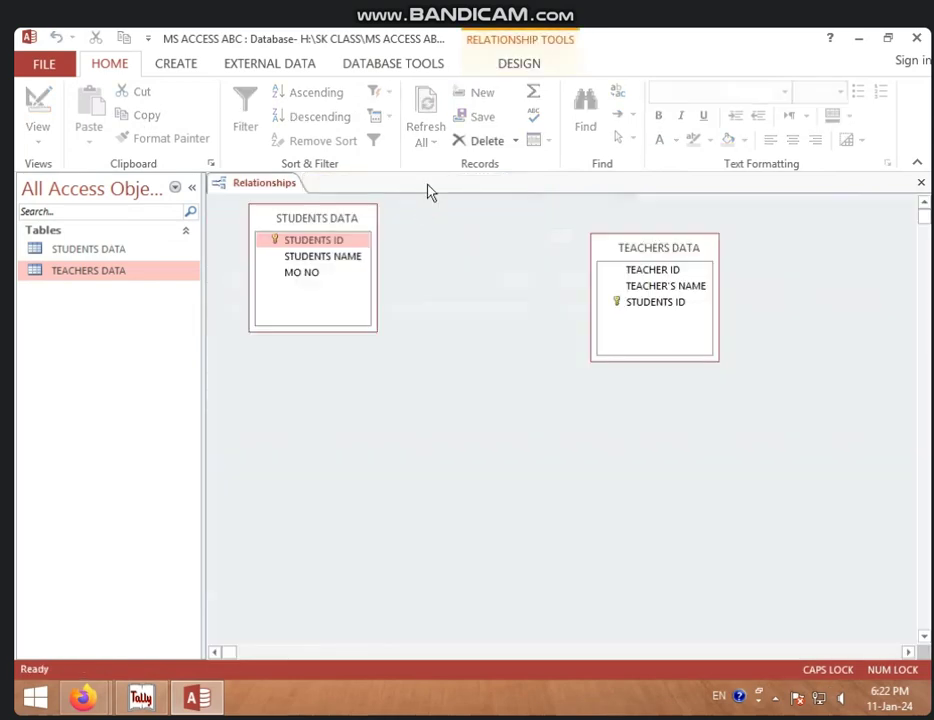
Step: Link STUDENTS ID to STUDENTS ID with referential integrity, cascade update and cascade delete
left_click_drag(655, 258, 637, 250)
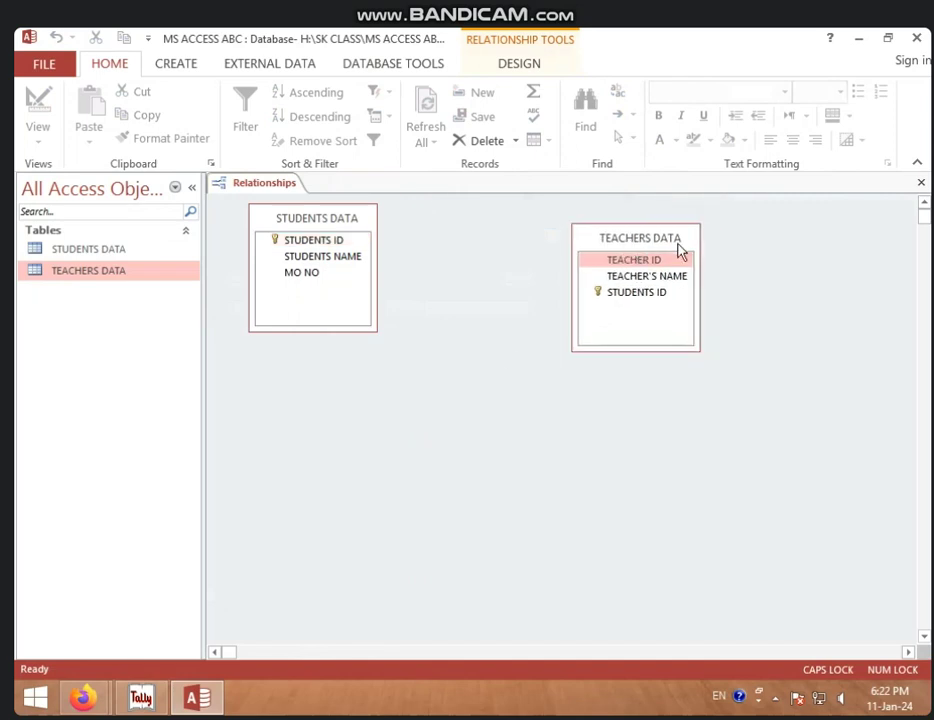
left_click(313, 244)
left_click_drag(313, 246, 621, 292)
left_click(407, 303)
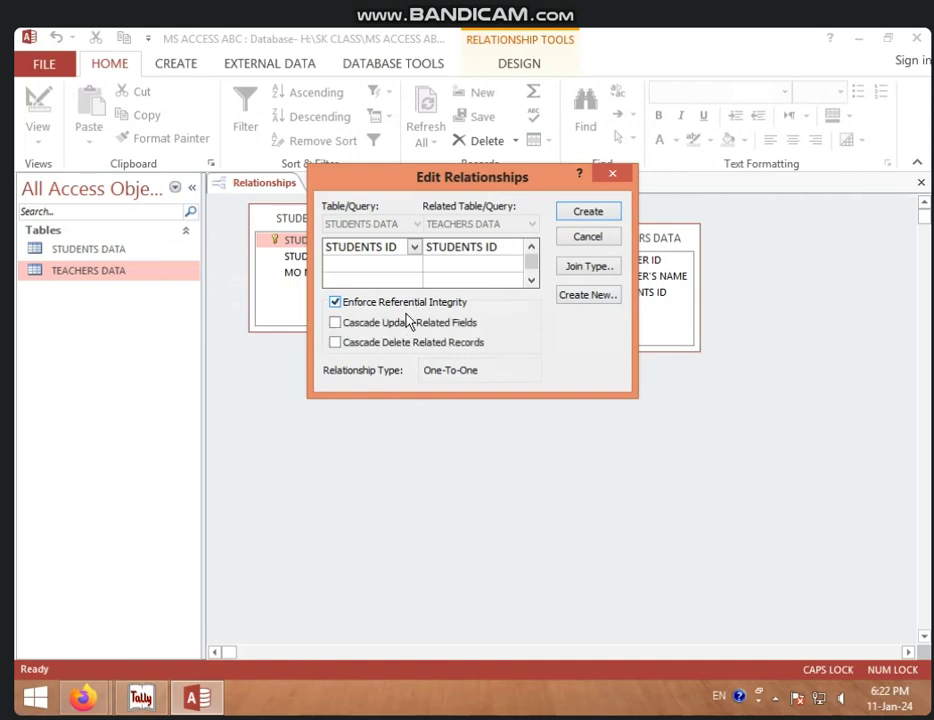
left_click(409, 323)
left_click(413, 343)
left_click(588, 212)
Step: Open STUDENTS DATA, check AJAY's related teacher record, then close all tabs
double_click(169, 252)
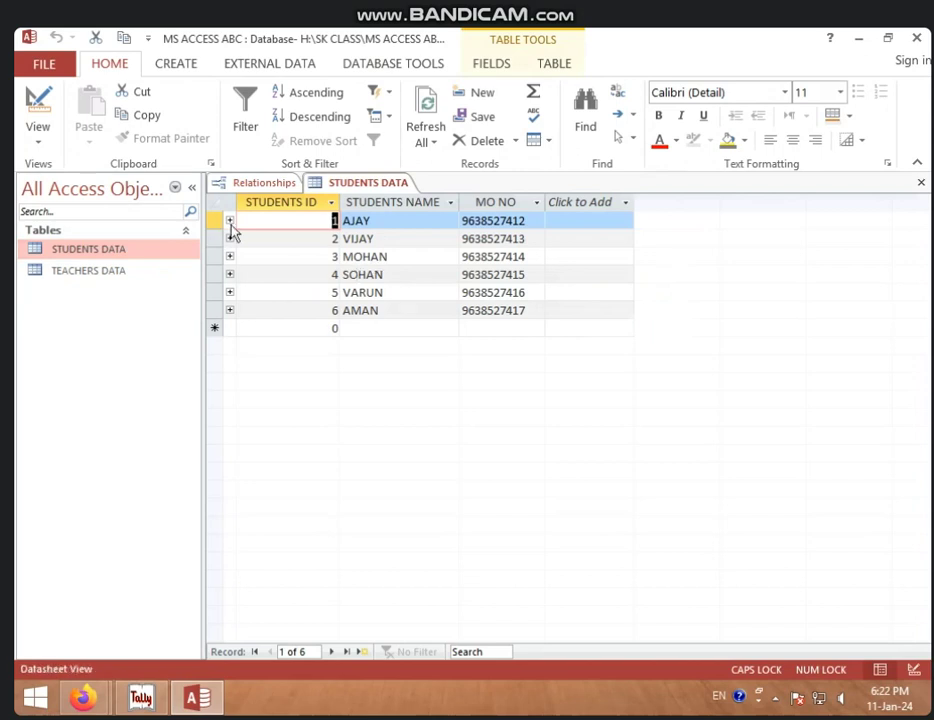
left_click(229, 220)
left_click(229, 220)
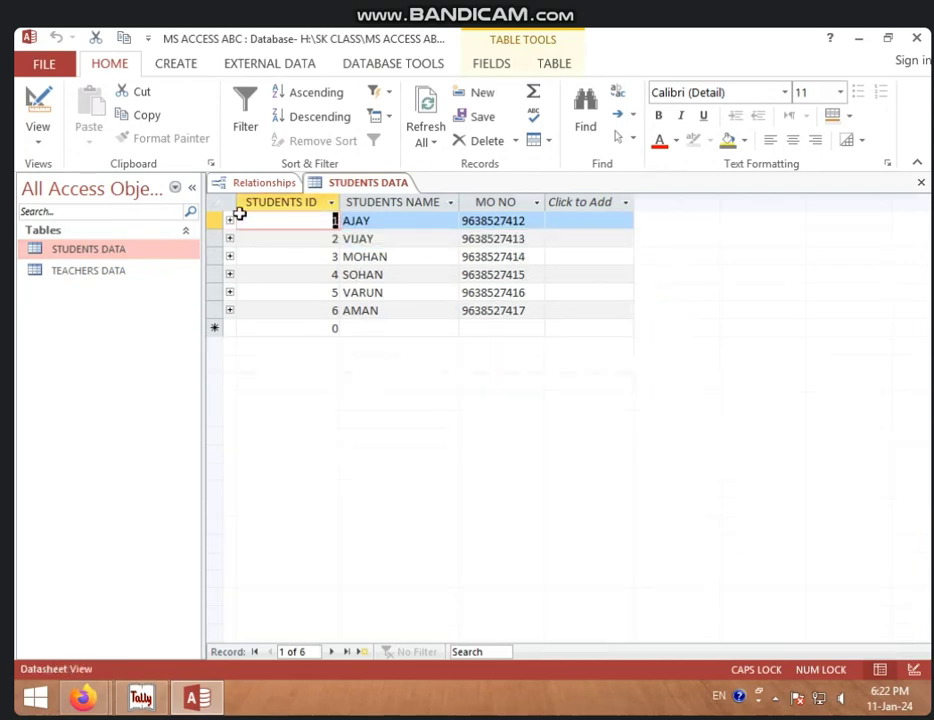
right_click(342, 185)
left_click(359, 242)
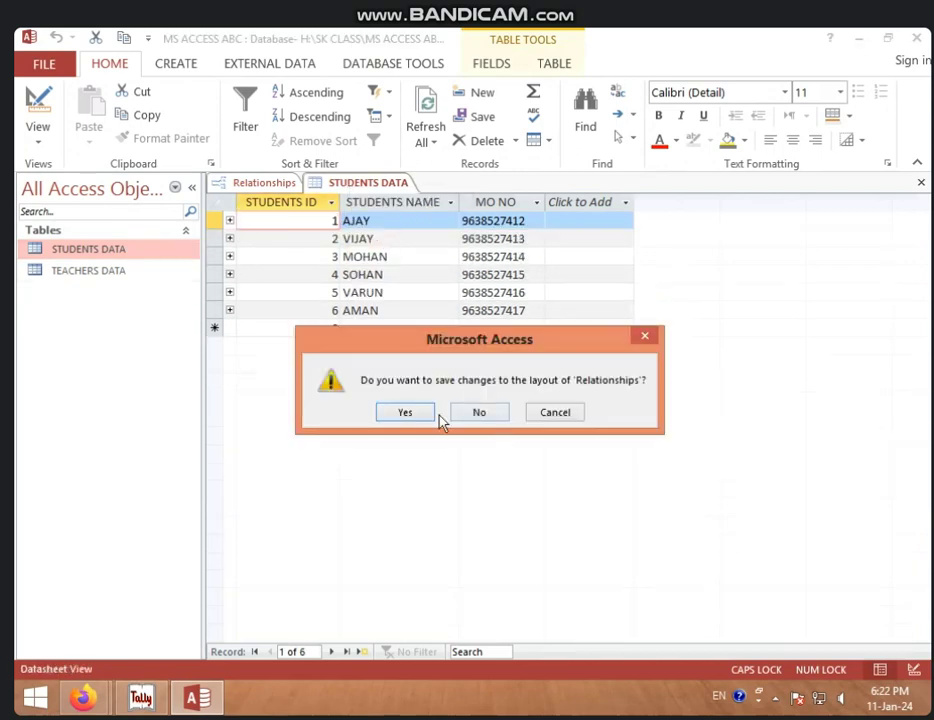
Step: Save the Relationships layout, open TEACHERS DATA and expand RADHIKA's row showing AJAY and his MO NO
left_click(411, 412)
double_click(129, 274)
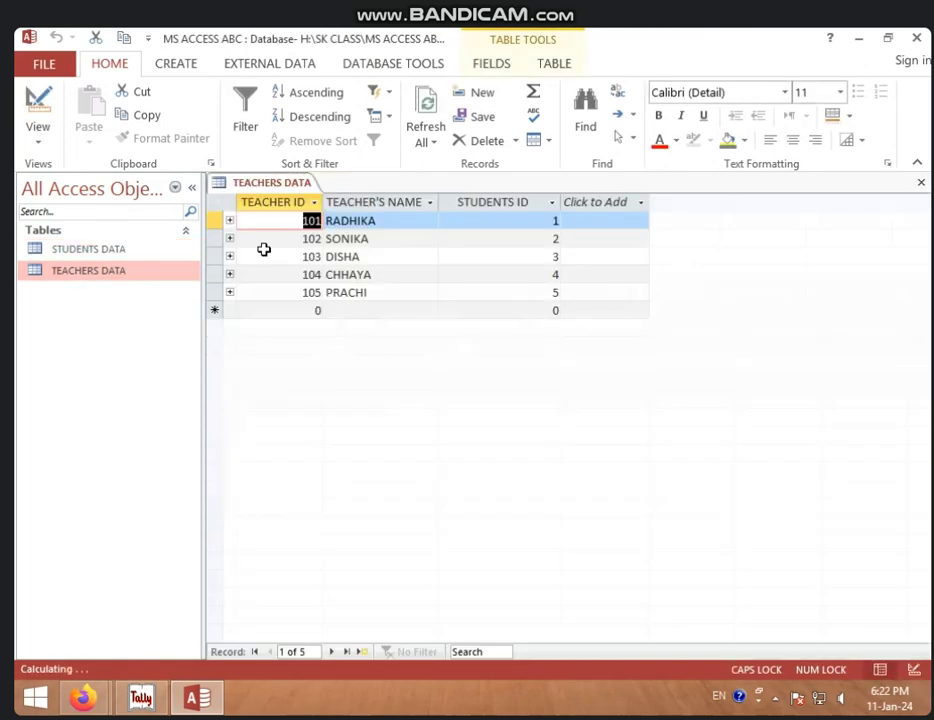
left_click(230, 221)
left_click(306, 263)
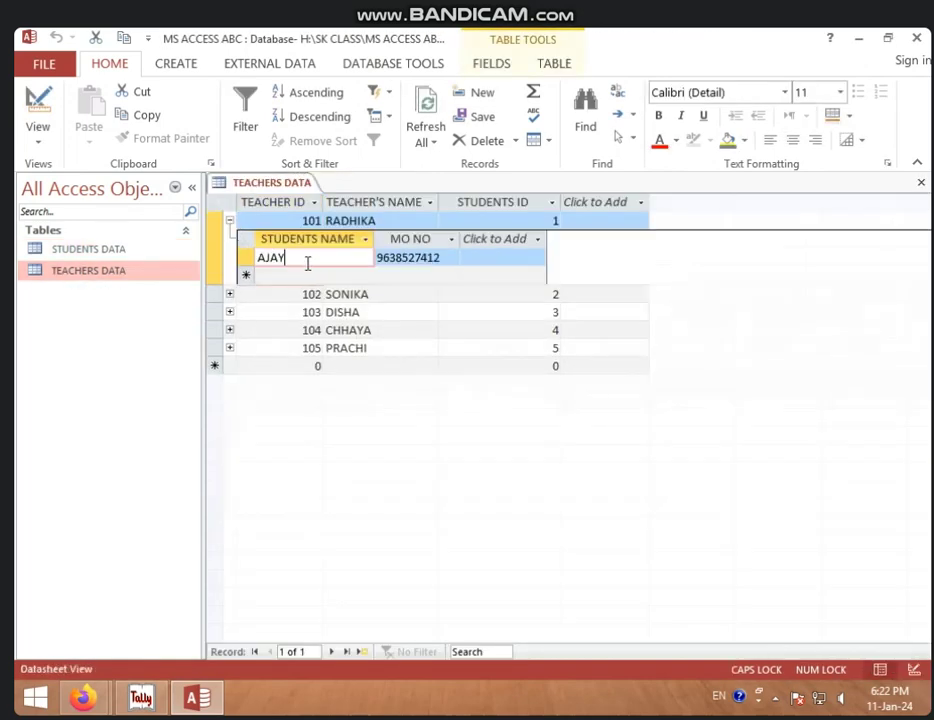
left_click(446, 257)
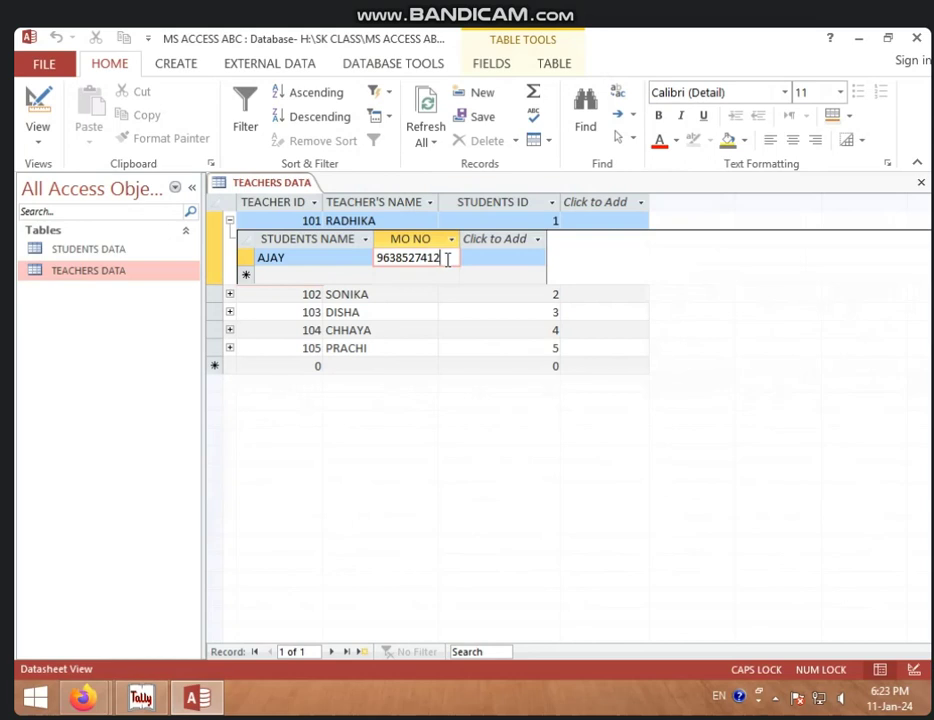
Step: Collapse RADHIKA's row, close TEACHERS DATA and open the Relationships diagram
left_click(230, 221)
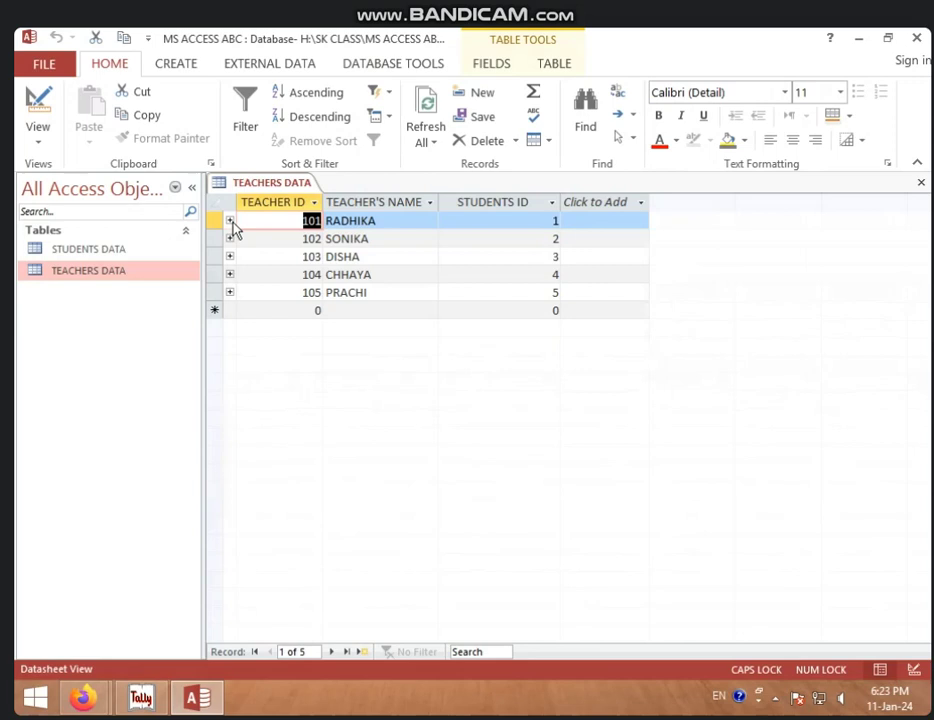
right_click(287, 187)
left_click(313, 212)
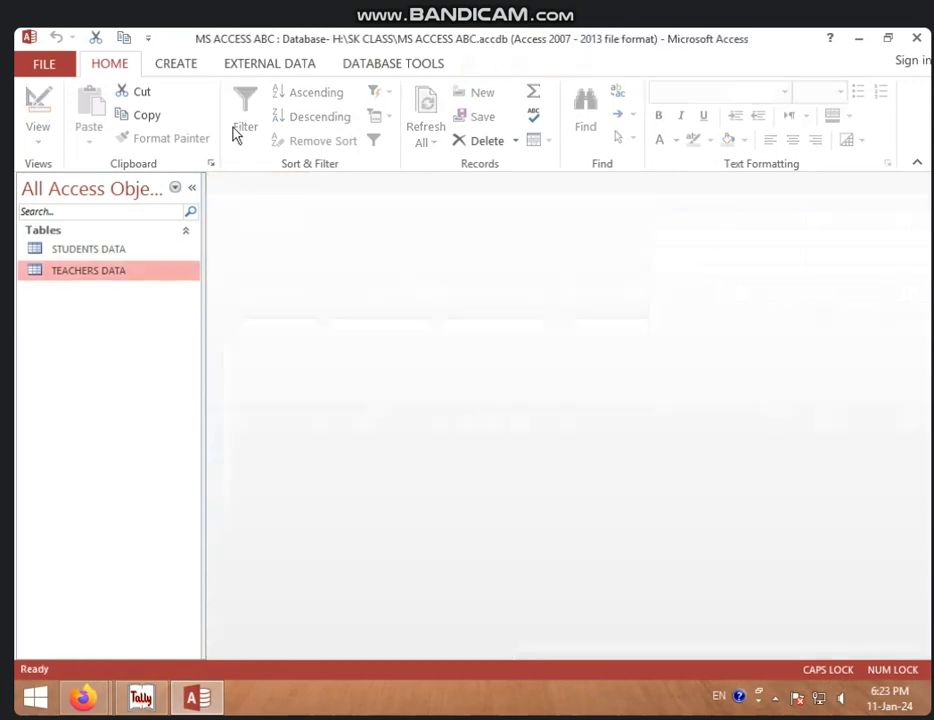
left_click(177, 65)
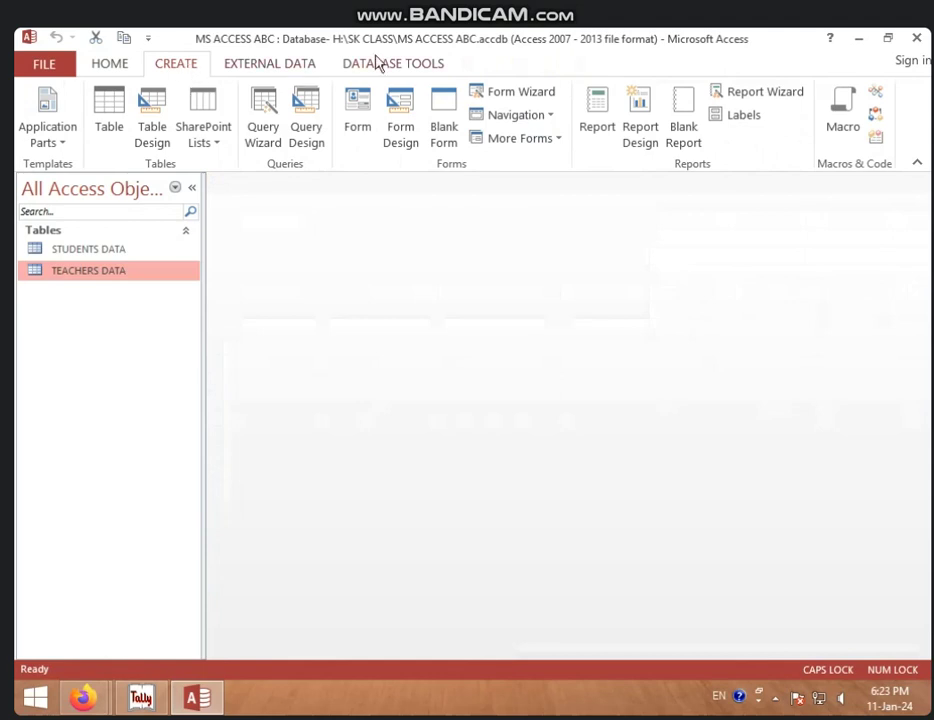
left_click(378, 63)
left_click(250, 115)
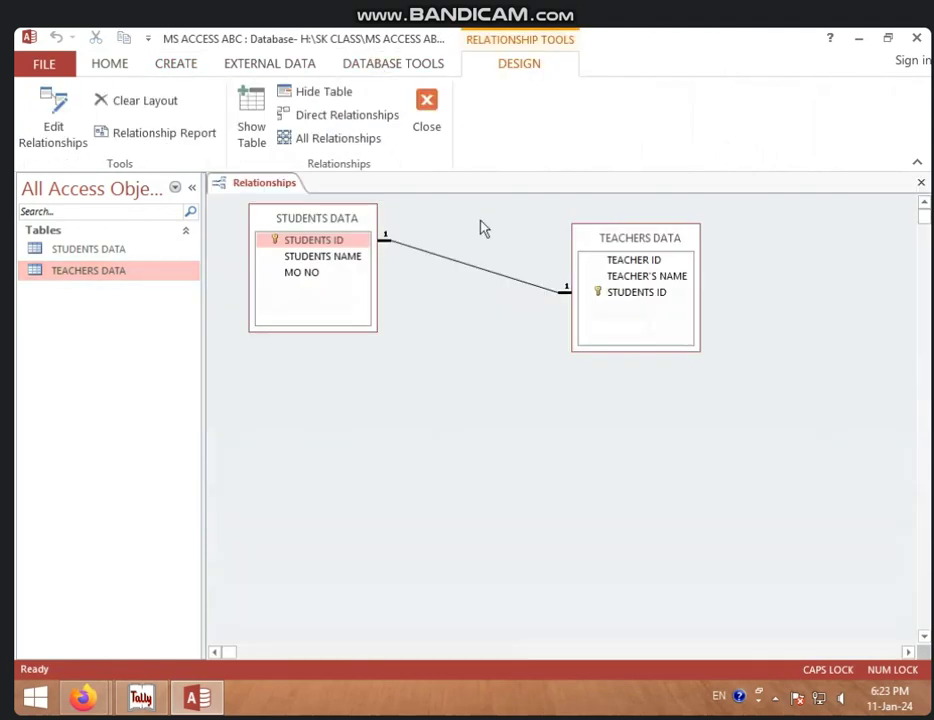
Step: Delete the STUDENTS ID relationship line and confirm the deletion
left_click(504, 282)
right_click(506, 281)
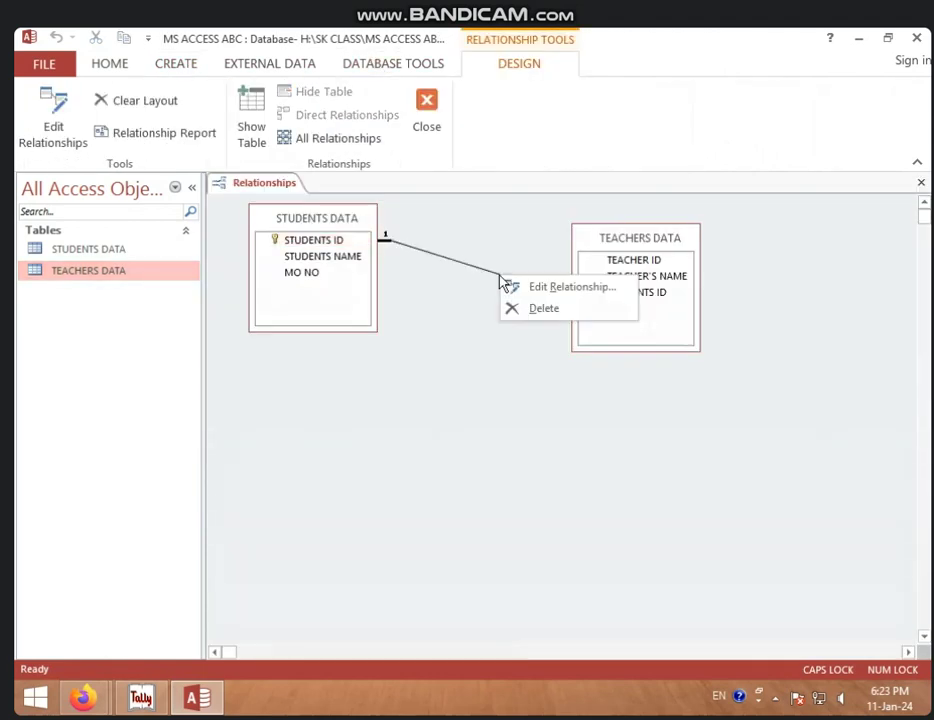
left_click(534, 311)
left_click(443, 412)
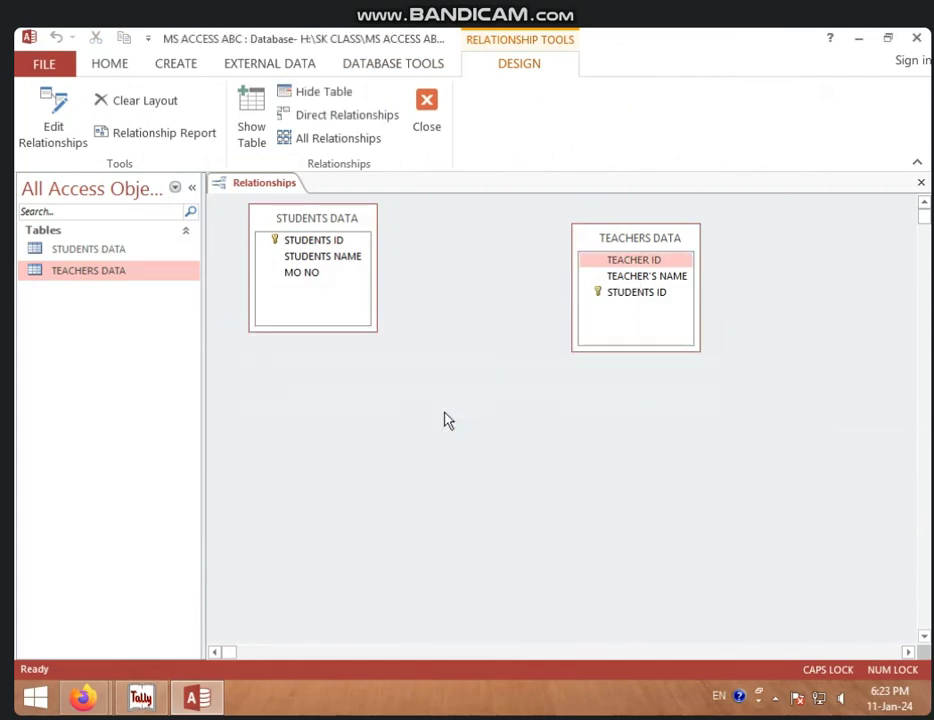